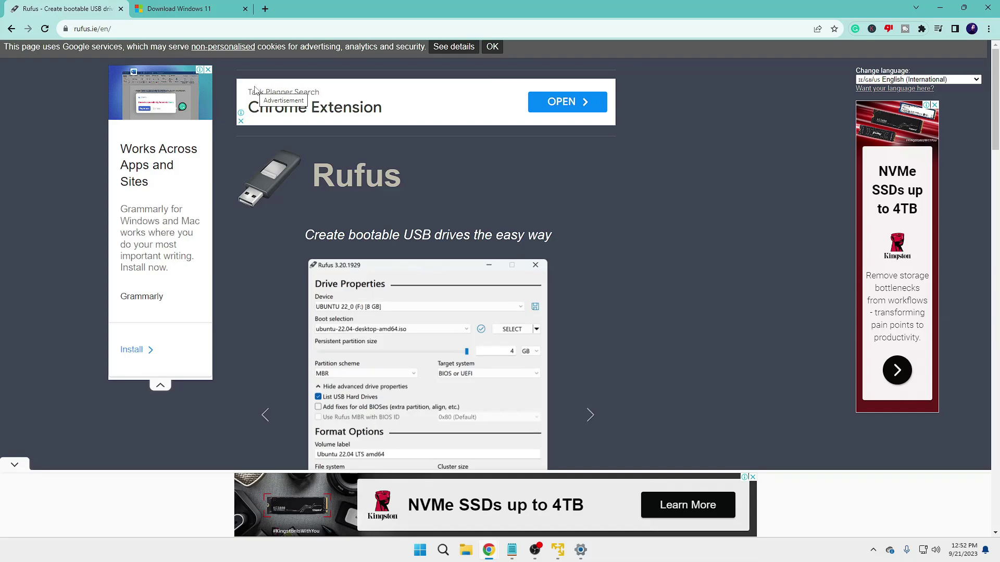
Step: Scroll the Rufus site down to the Latest releases table listing rufus-4.2.exe
{"action": "scroll", "coordinate": [380, 259], "scroll_direction": "down", "scroll_amount": 12}
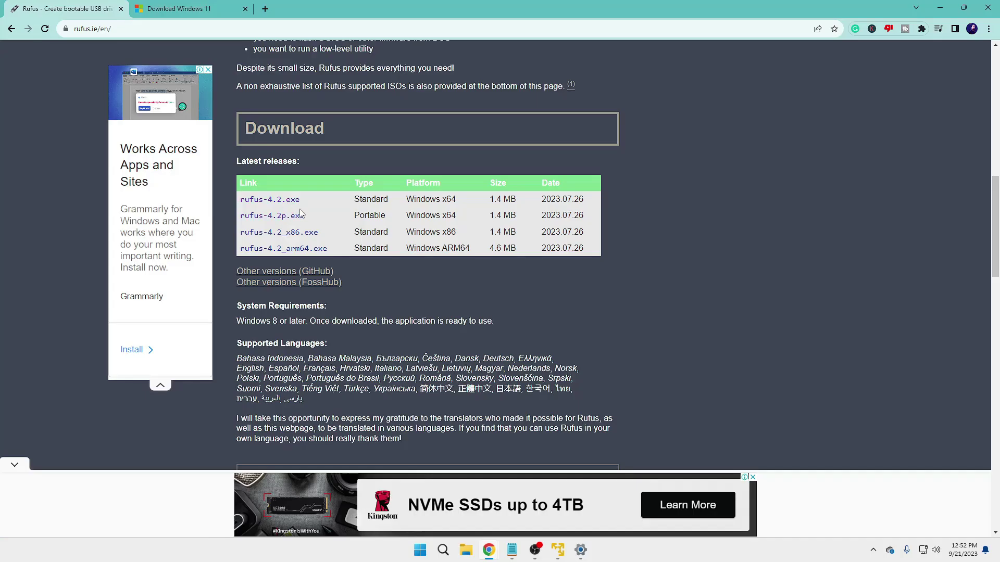
Step: On the Microsoft page, select and request the Windows 11 multi-edition ISO for x64
{"action": "key", "text": "ctrl+Tab"}
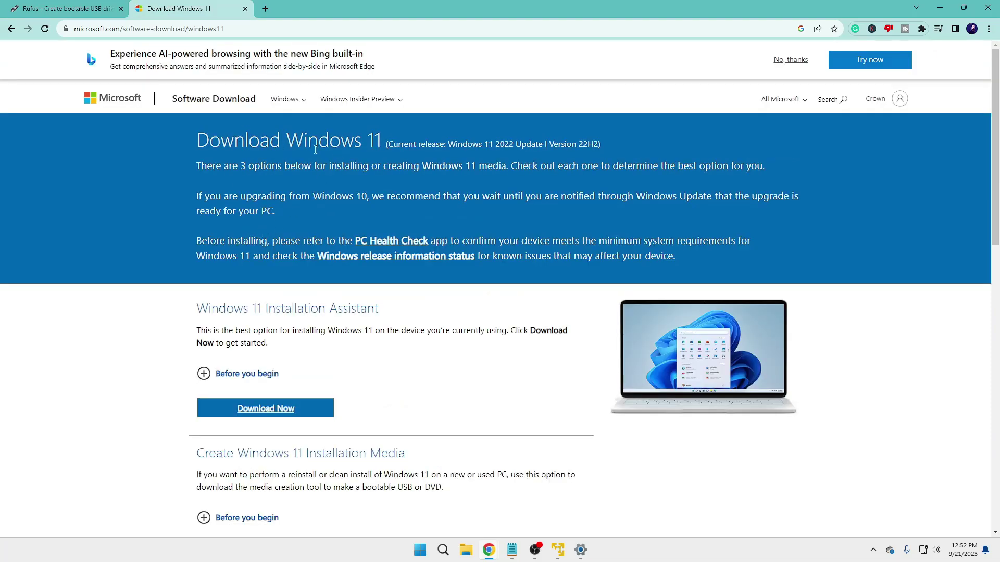
{"action": "scroll", "coordinate": [298, 196], "scroll_direction": "down", "scroll_amount": 2}
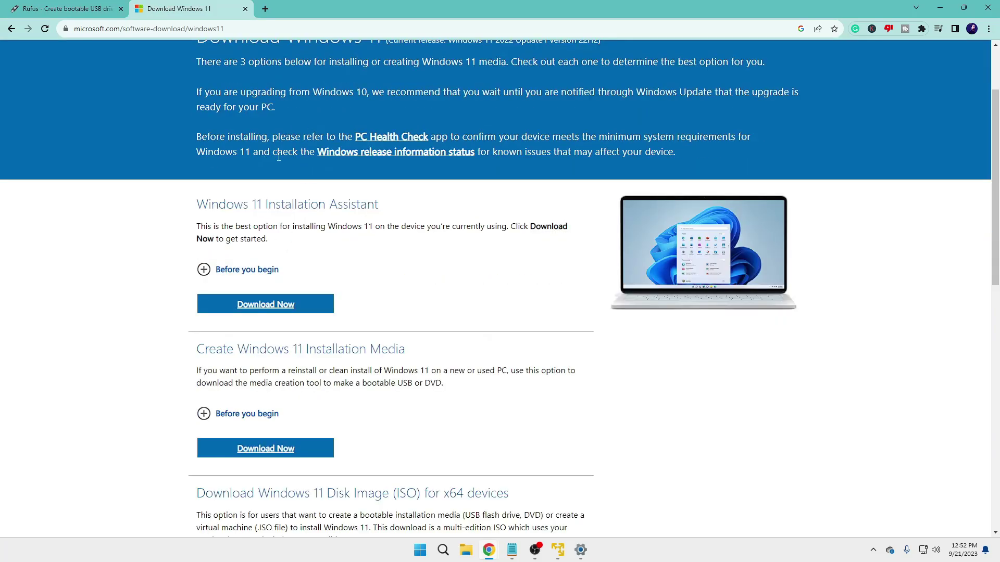
{"action": "scroll", "coordinate": [278, 156], "scroll_direction": "down", "scroll_amount": 4}
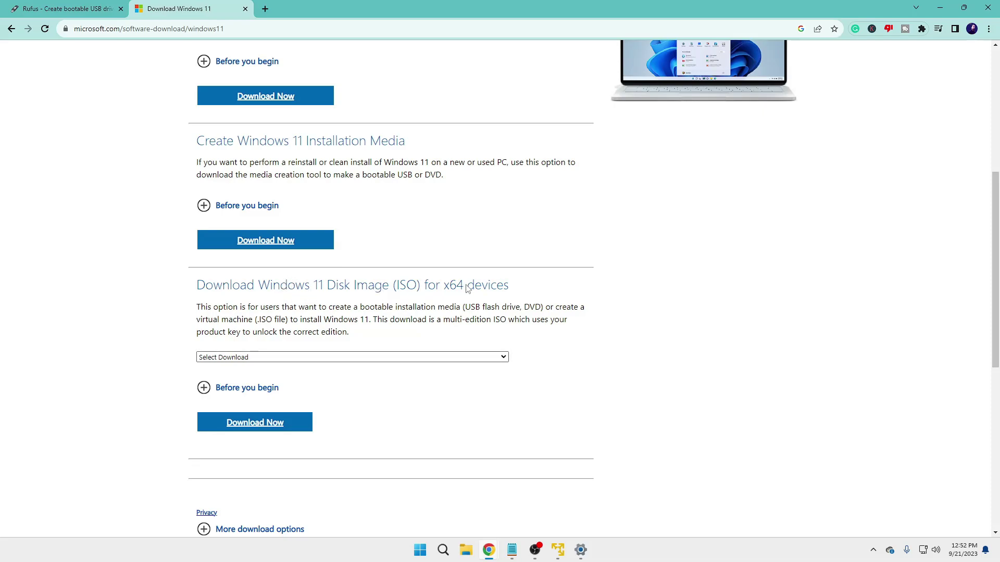
{"action": "left_click", "coordinate": [281, 357]}
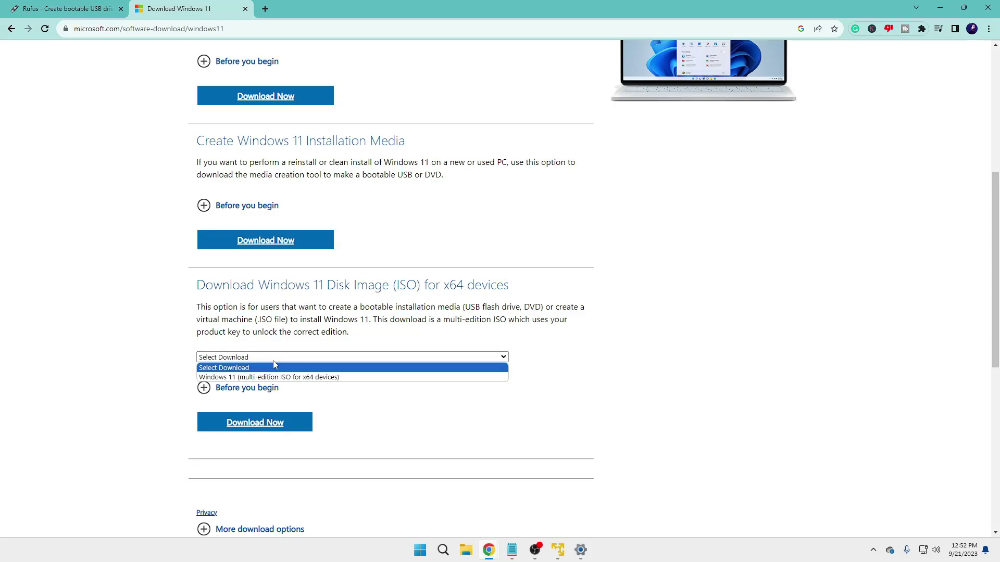
{"action": "left_click", "coordinate": [313, 378]}
{"action": "left_click", "coordinate": [268, 427]}
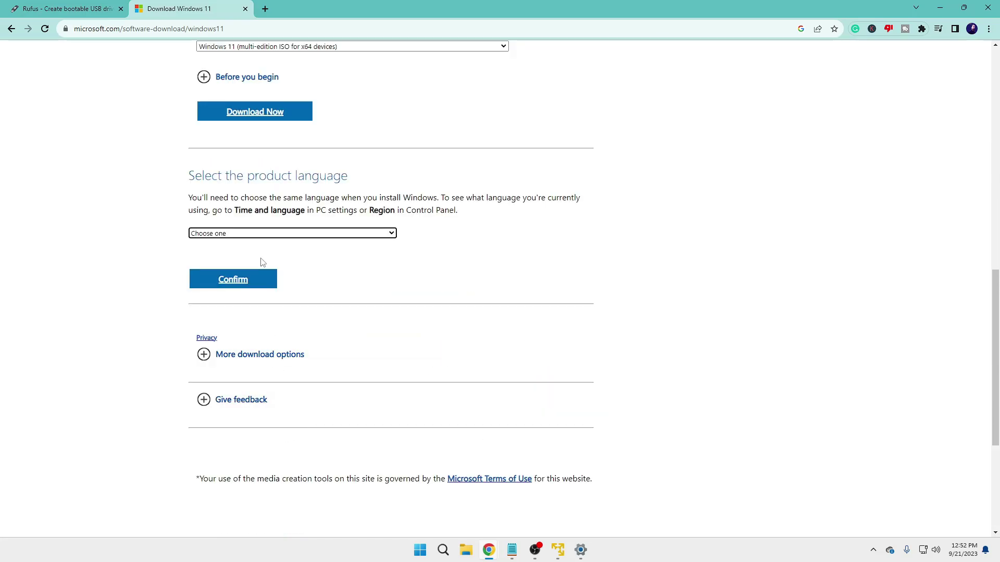
Step: Choose English (United States) as the product language and confirm it
{"action": "left_click", "coordinate": [263, 236]}
{"action": "left_click", "coordinate": [242, 341]}
{"action": "left_click", "coordinate": [241, 282]}
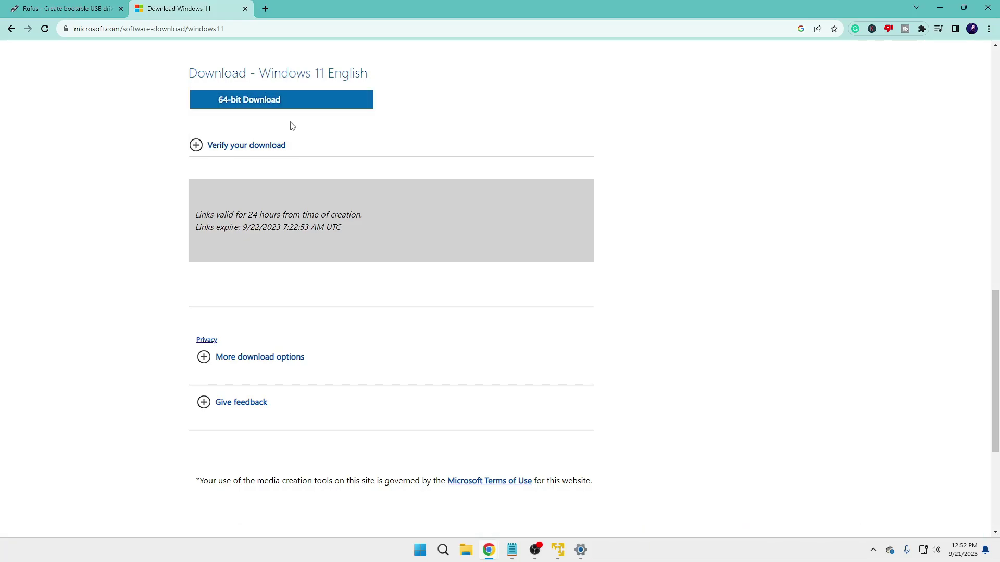
Step: In Rufus, load Win11_22H2_English_x64v2.iso as the boot image for NEW VOLUME (D:)
{"action": "left_click", "coordinate": [940, 7]}
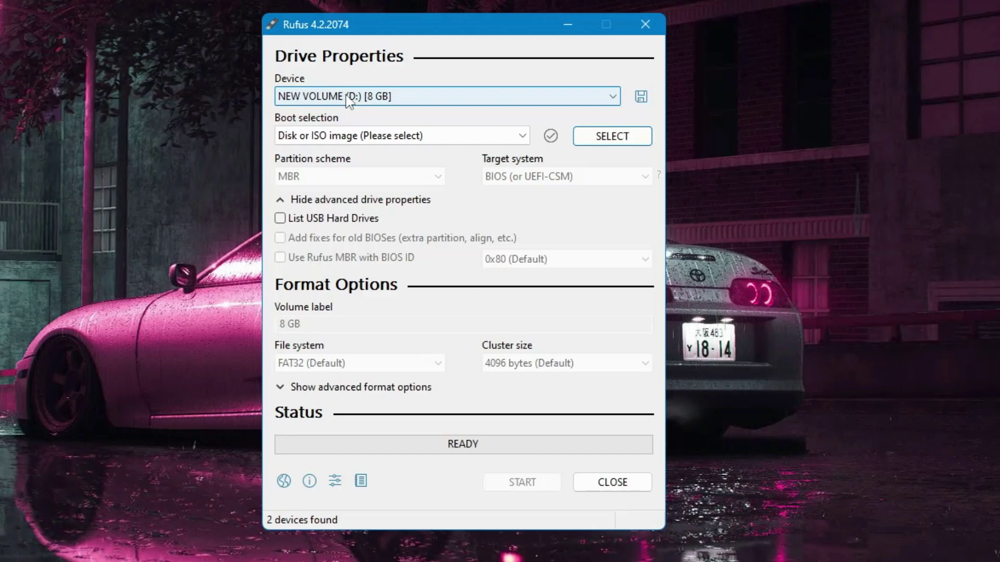
{"action": "left_click", "coordinate": [454, 98]}
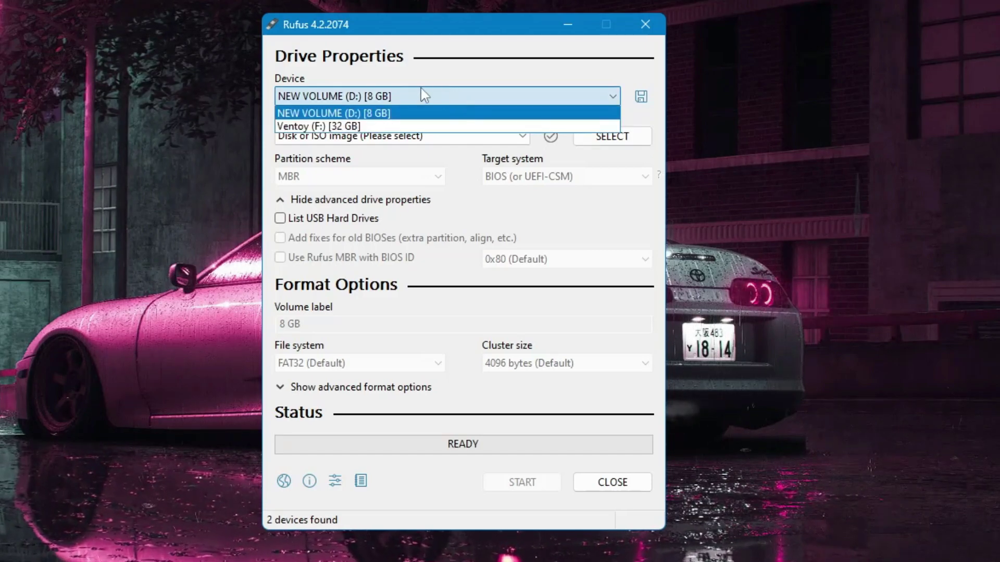
{"action": "left_click", "coordinate": [330, 136]}
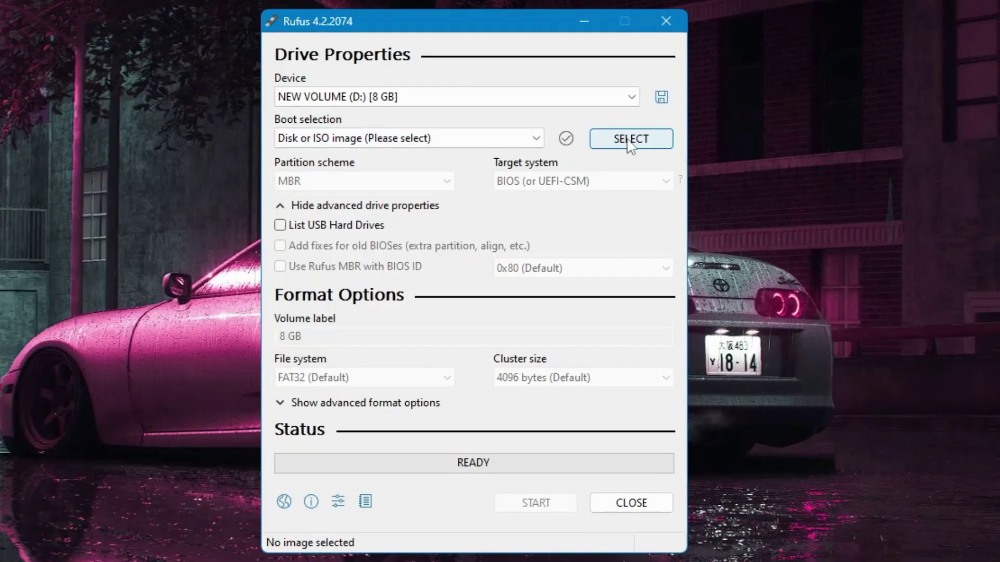
{"action": "left_click", "coordinate": [630, 145]}
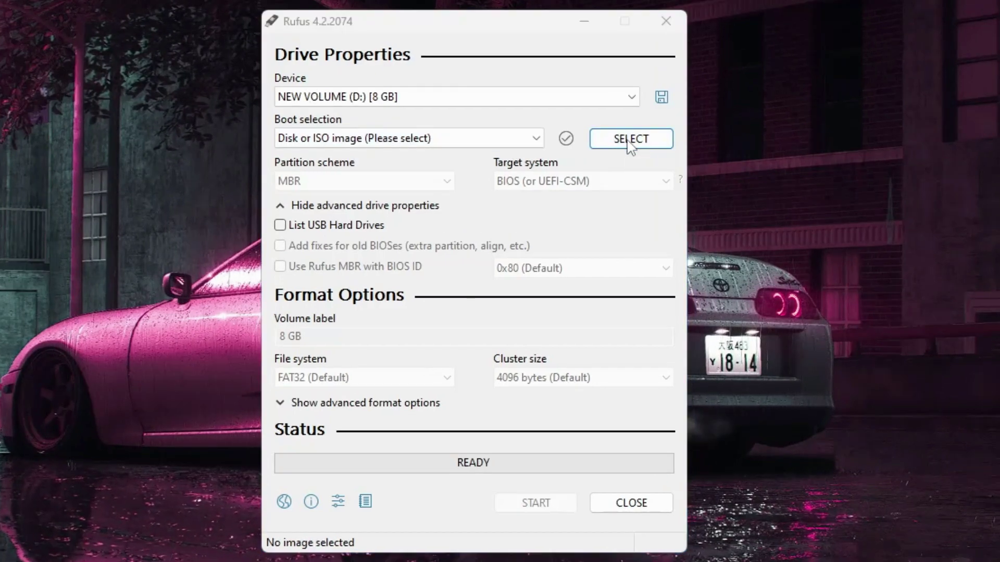
{"action": "scroll", "coordinate": [343, 265], "scroll_direction": "up", "scroll_amount": 5}
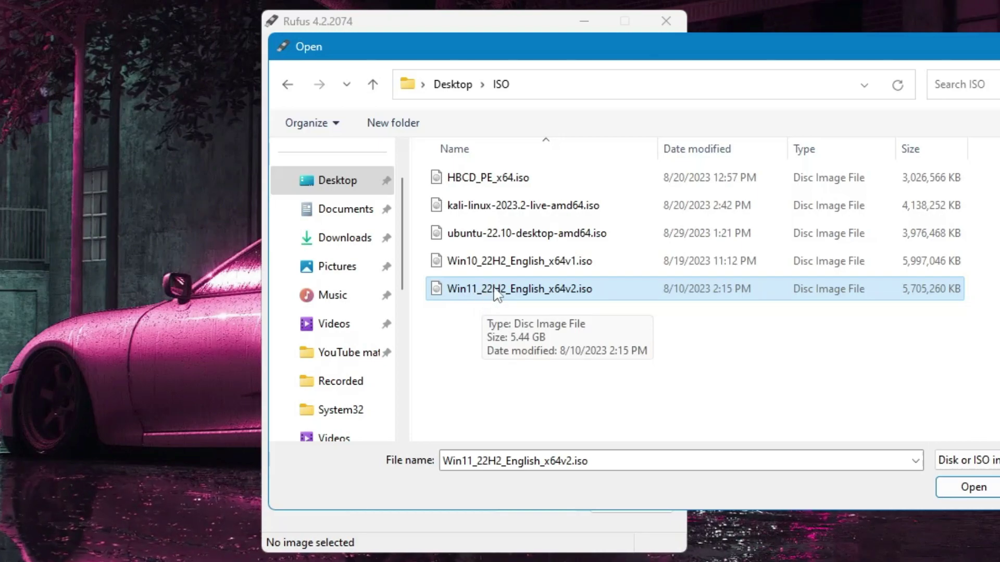
{"action": "left_click", "coordinate": [973, 488]}
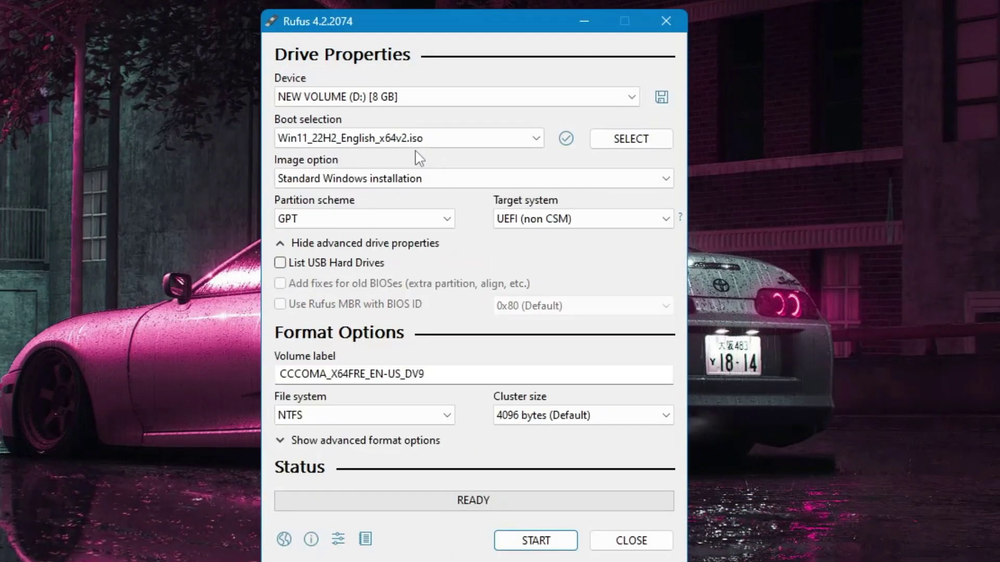
Step: Start the write and accept customisations removing TPM, Secure Boot and online-account requirements
{"action": "left_click", "coordinate": [526, 544]}
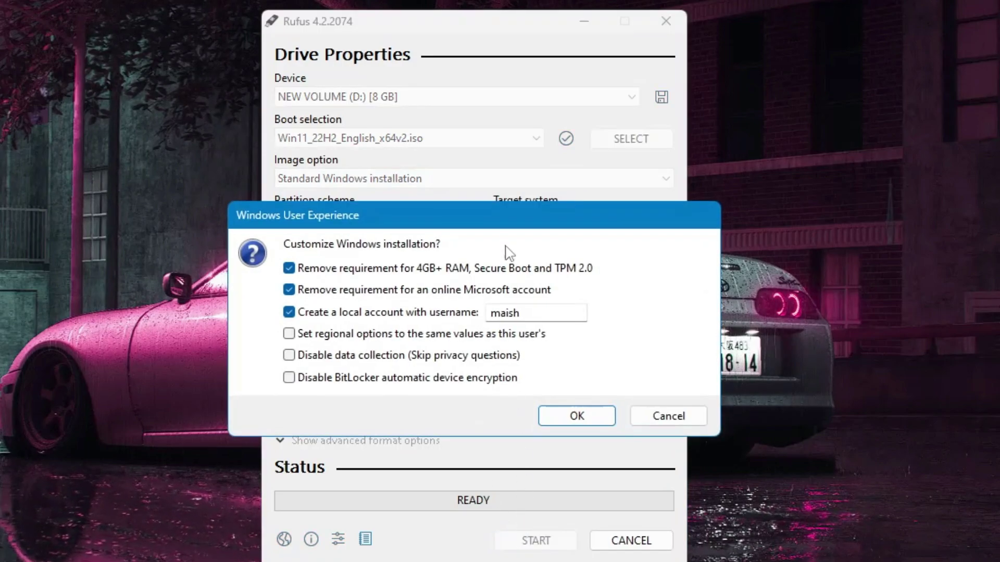
{"action": "left_click_drag", "start_coordinate": [473, 204], "coordinate": [476, 168]}
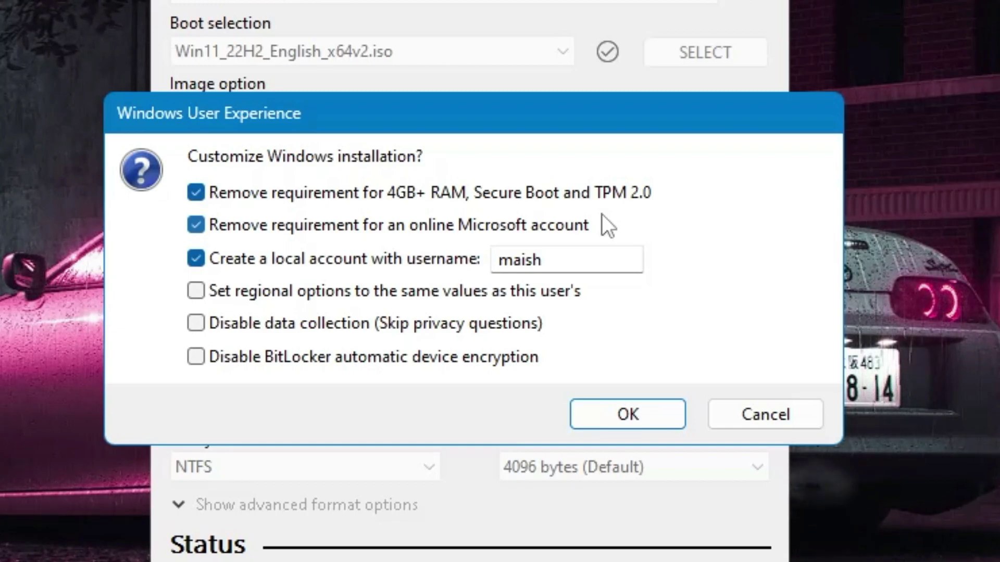
{"action": "left_click_drag", "start_coordinate": [557, 263], "coordinate": [495, 260]}
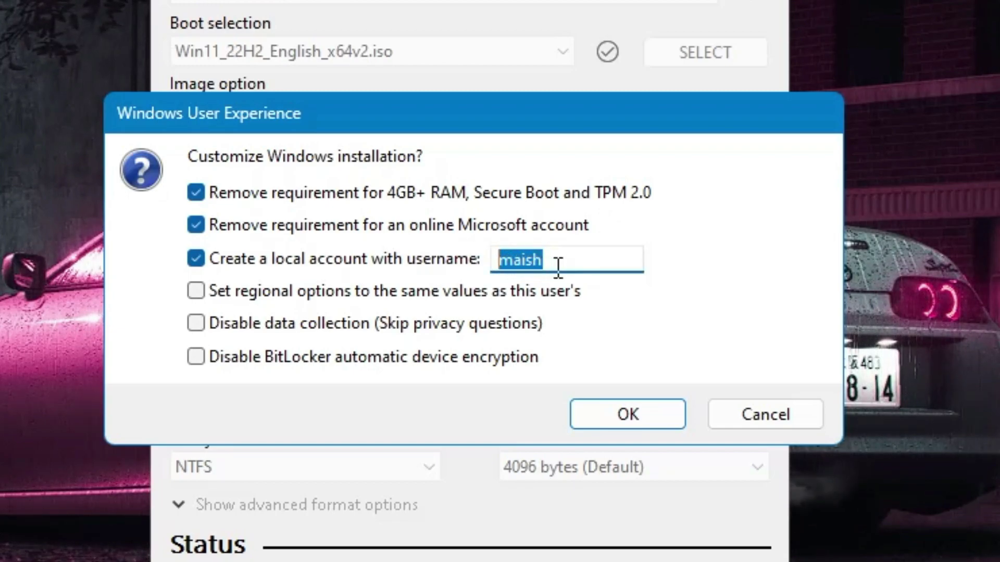
{"action": "left_click_drag", "start_coordinate": [558, 263], "coordinate": [495, 260]}
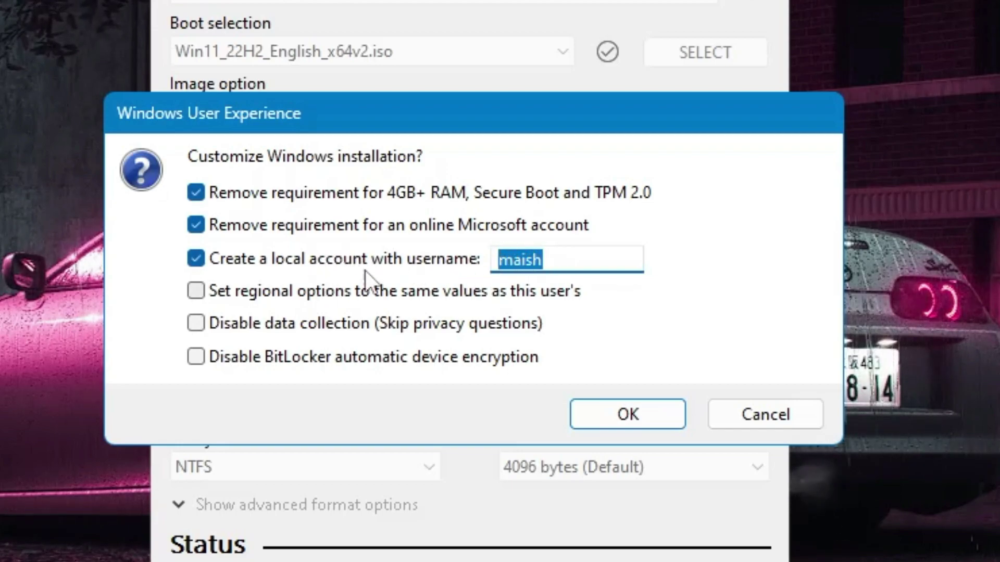
{"action": "left_click", "coordinate": [628, 414]}
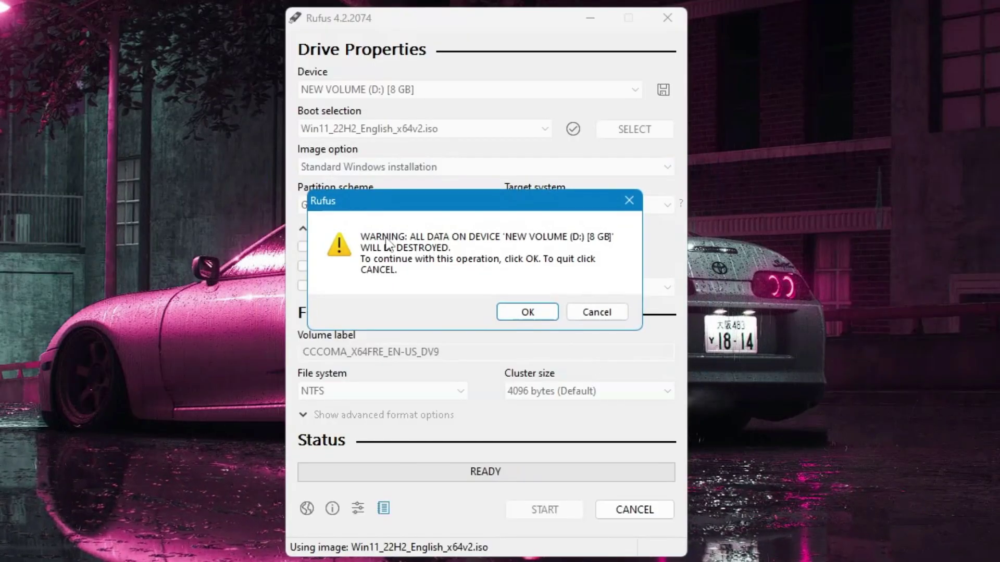
Step: Confirm erasing drive D:, let Rufus finish writing, then close Rufus
{"action": "left_click", "coordinate": [527, 313]}
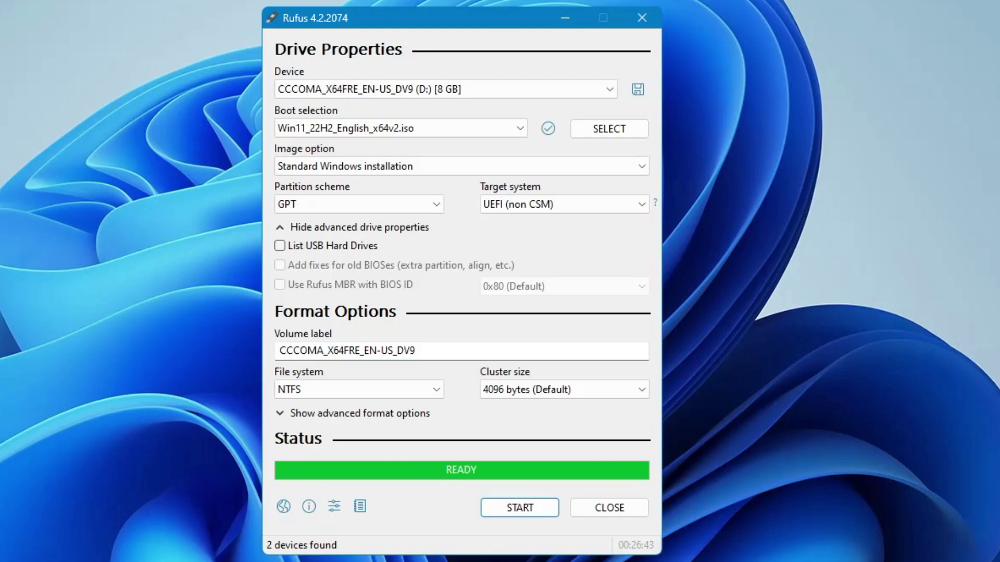
{"action": "left_click", "coordinate": [642, 19]}
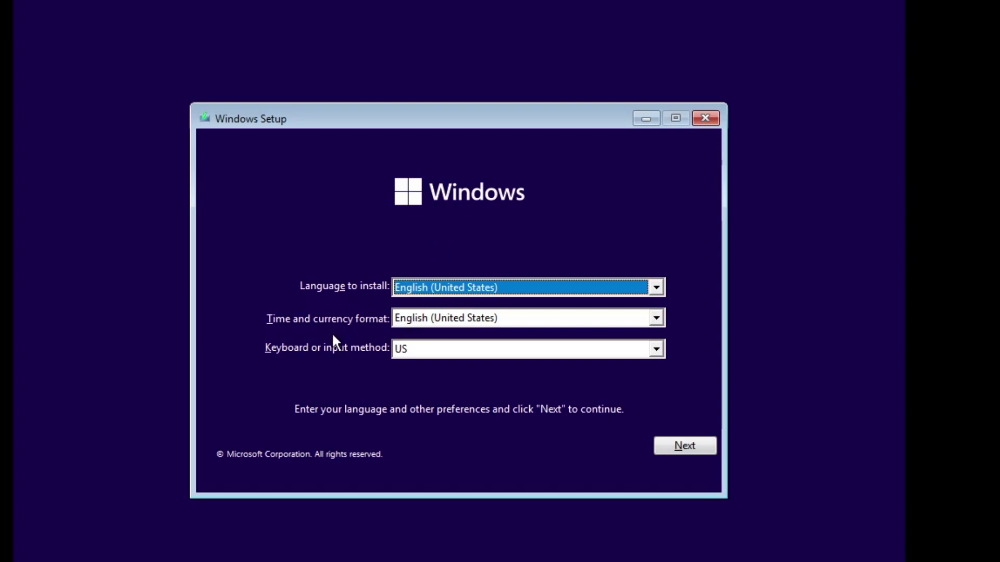
Step: Set the time and currency format to English (World) and continue
{"action": "left_click", "coordinate": [571, 317]}
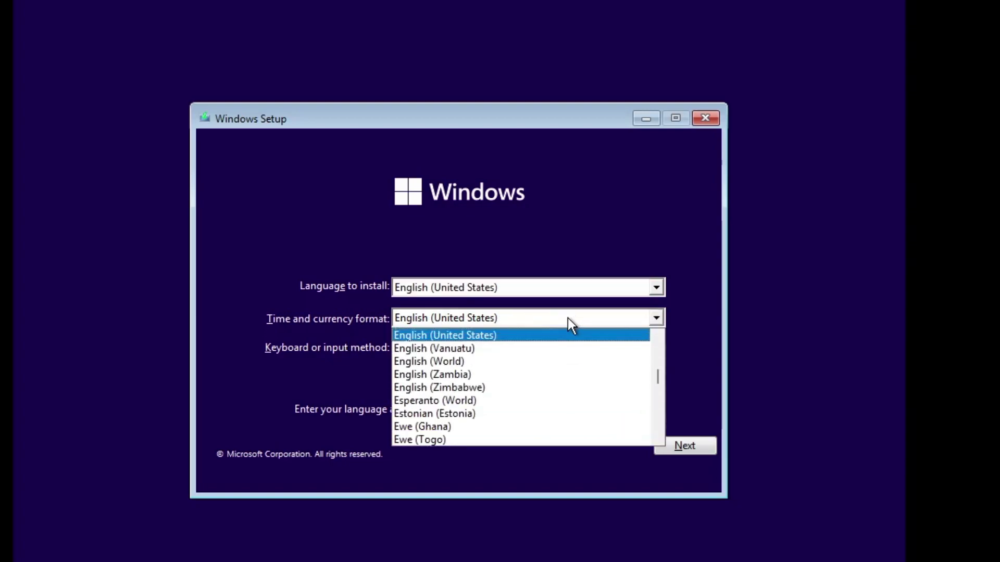
{"action": "left_click", "coordinate": [422, 360]}
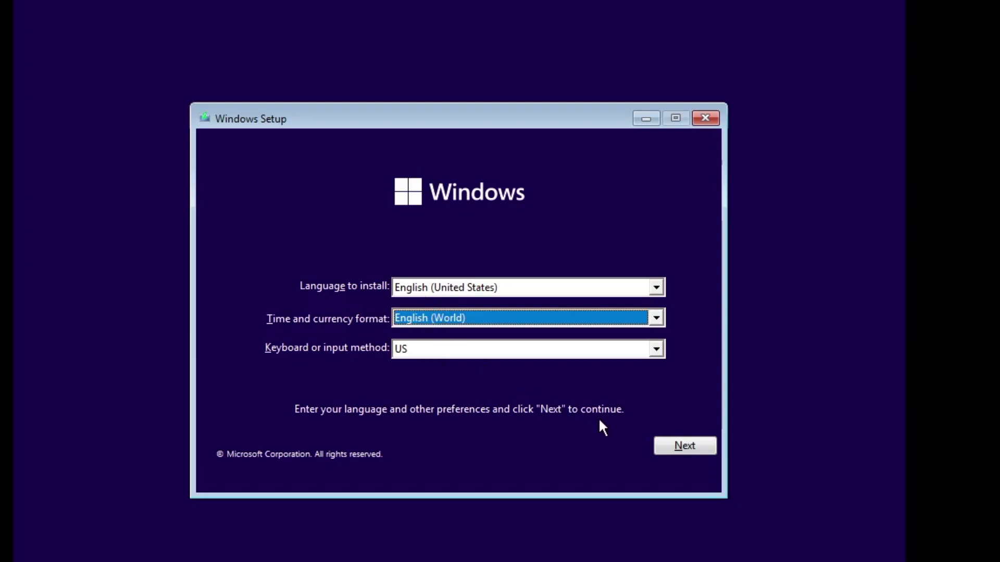
{"action": "left_click", "coordinate": [679, 444]}
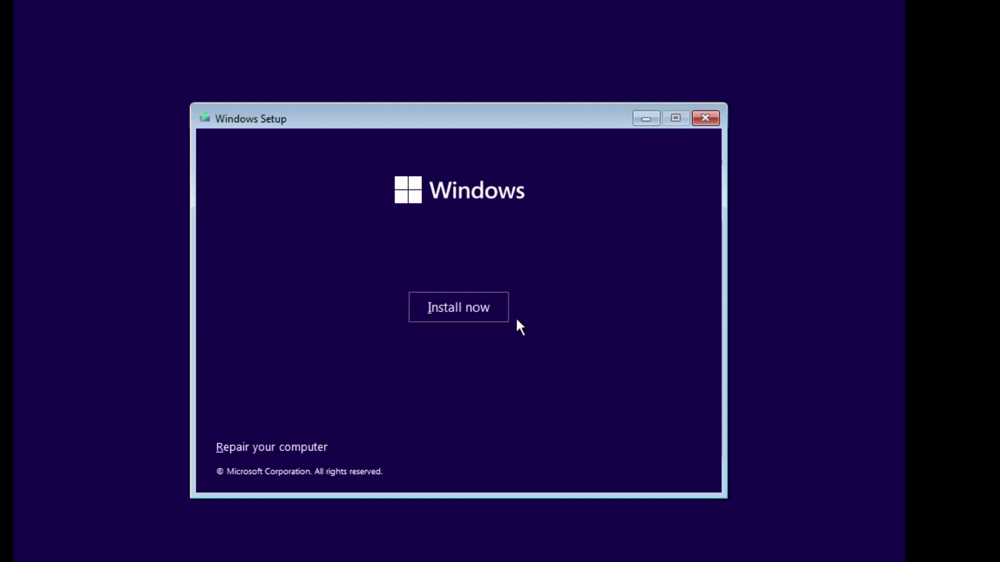
Step: Install Windows 11 Pro without a product key, accept the license, and choose Custom install
{"action": "left_click", "coordinate": [471, 301]}
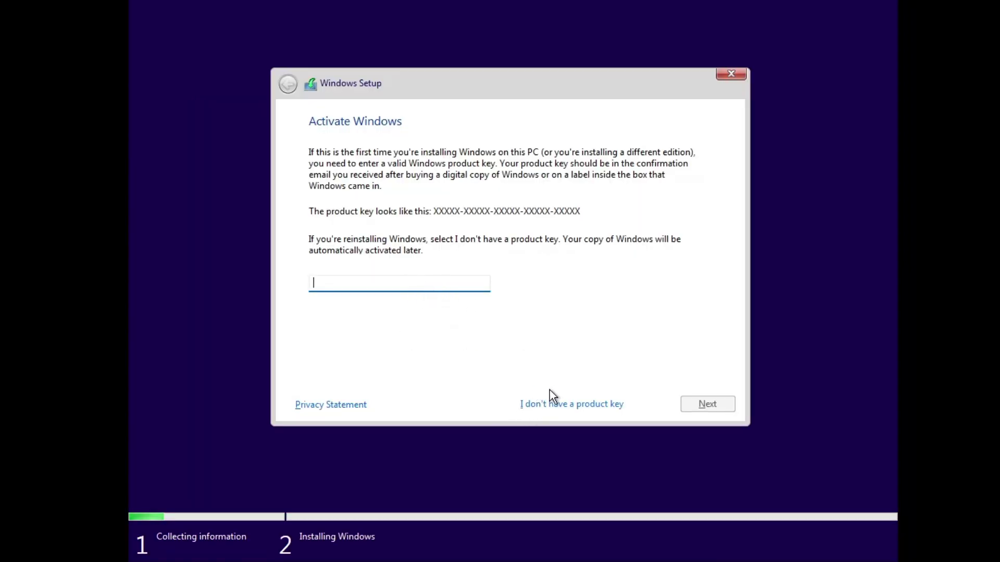
{"action": "left_click", "coordinate": [578, 408]}
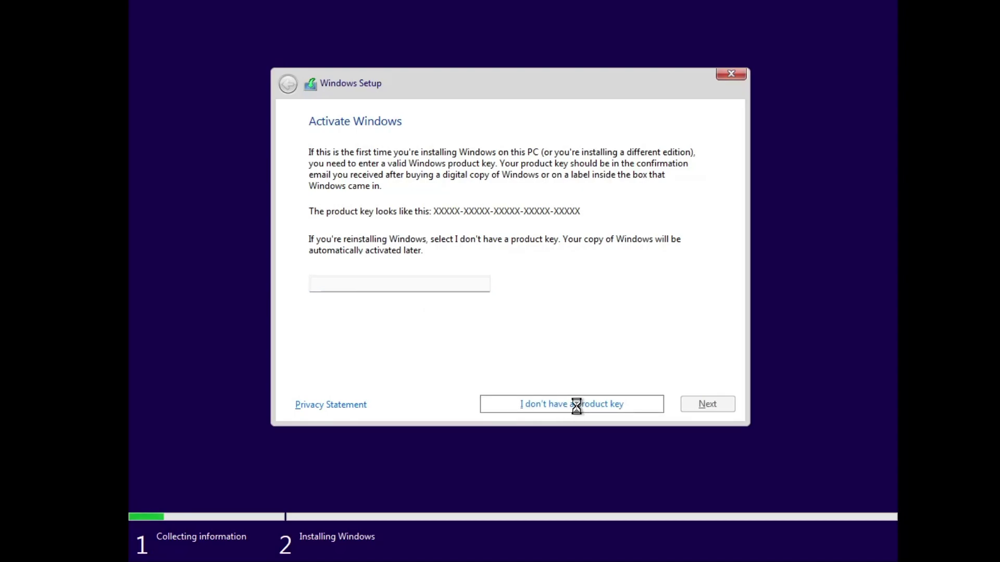
{"action": "left_click", "coordinate": [367, 245]}
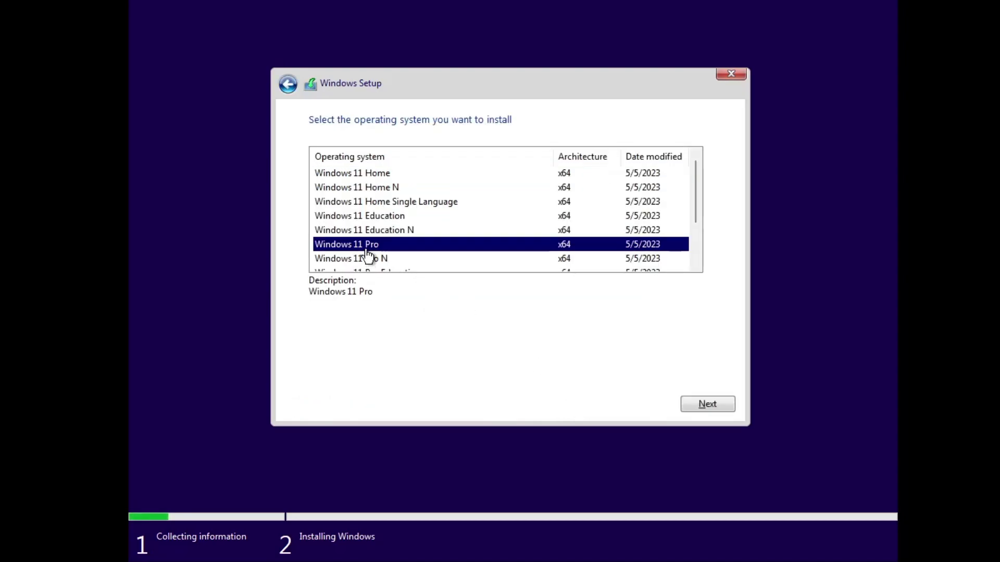
{"action": "left_click", "coordinate": [718, 407]}
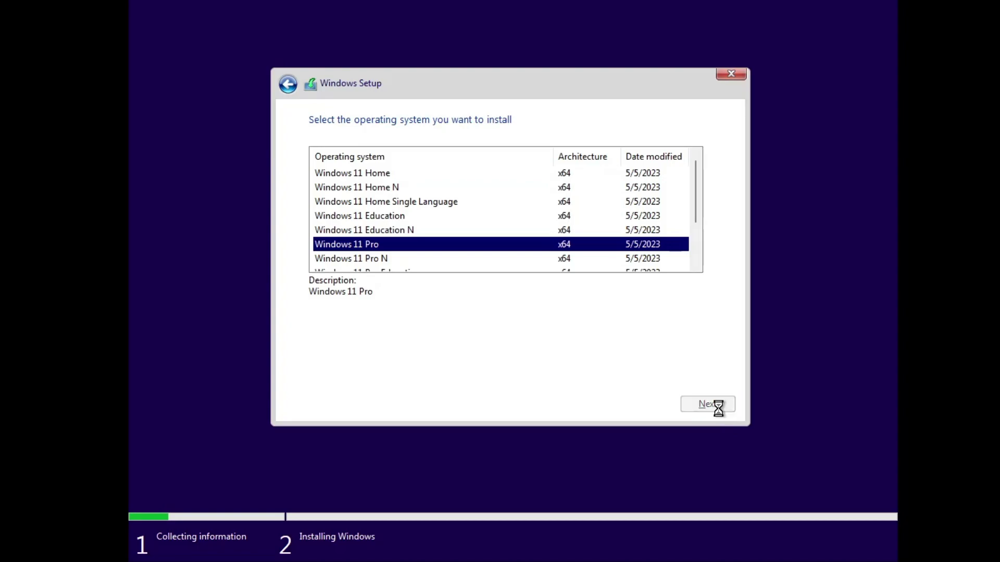
{"action": "left_click", "coordinate": [438, 382]}
{"action": "left_click", "coordinate": [710, 407]}
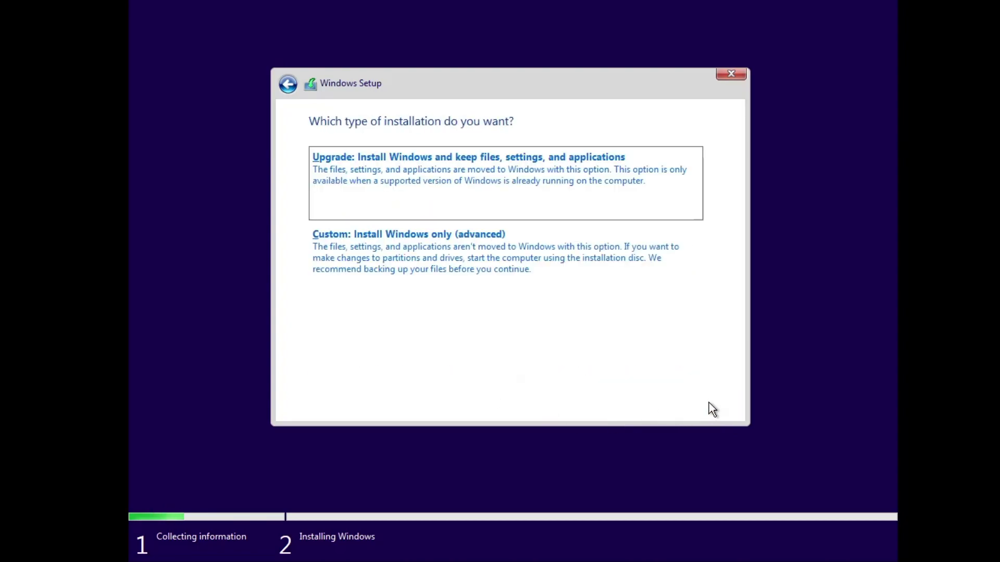
{"action": "left_click", "coordinate": [414, 270]}
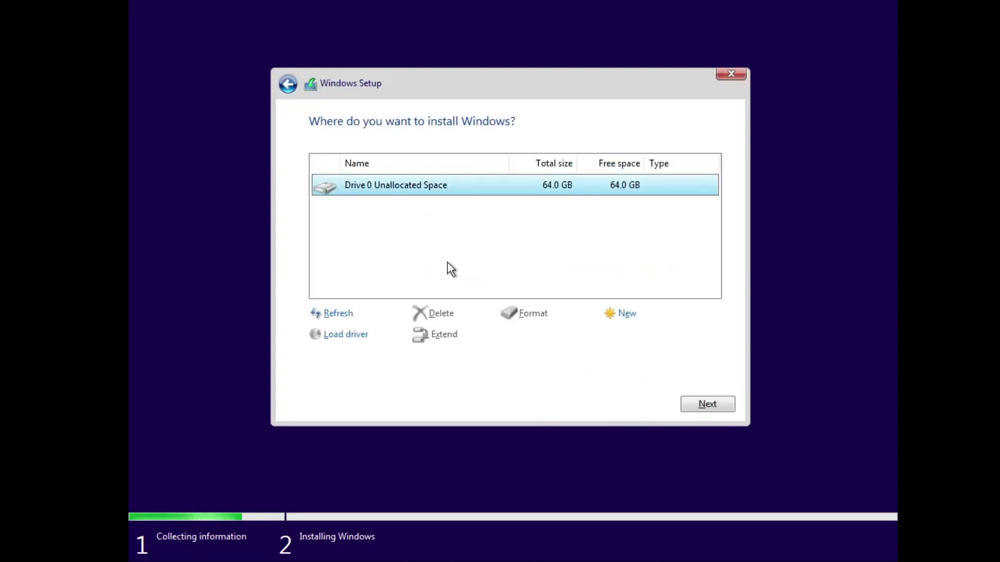
Step: Install Windows onto Drive 0's 64 GB unallocated space
{"action": "left_click", "coordinate": [708, 403]}
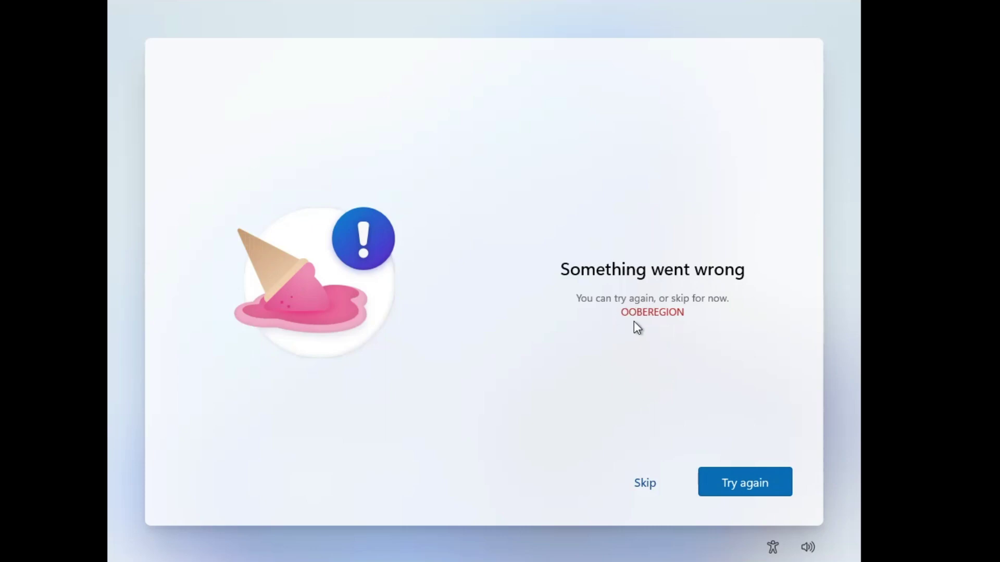
Step: Skip the OOBEREGION error and keep US as the keyboard layout
{"action": "left_click", "coordinate": [646, 484]}
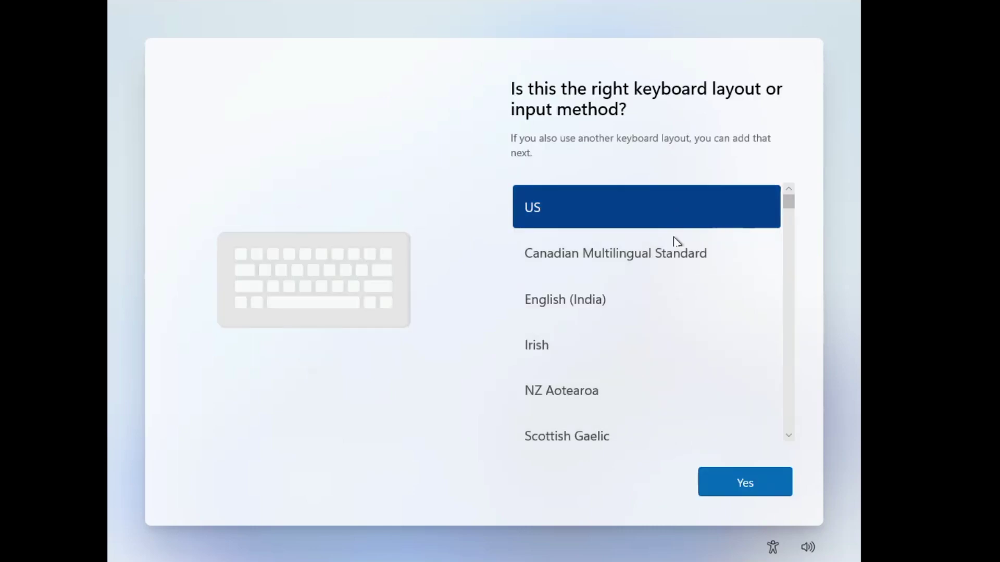
{"action": "left_click", "coordinate": [735, 481]}
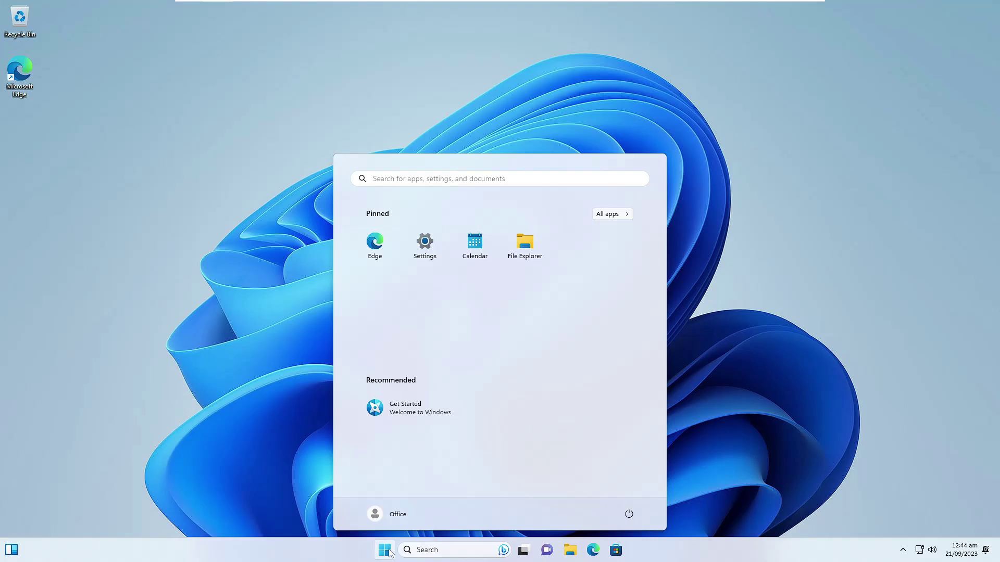
Step: Show All apps in Start and uninstall Clipchamp
{"action": "left_click", "coordinate": [608, 217]}
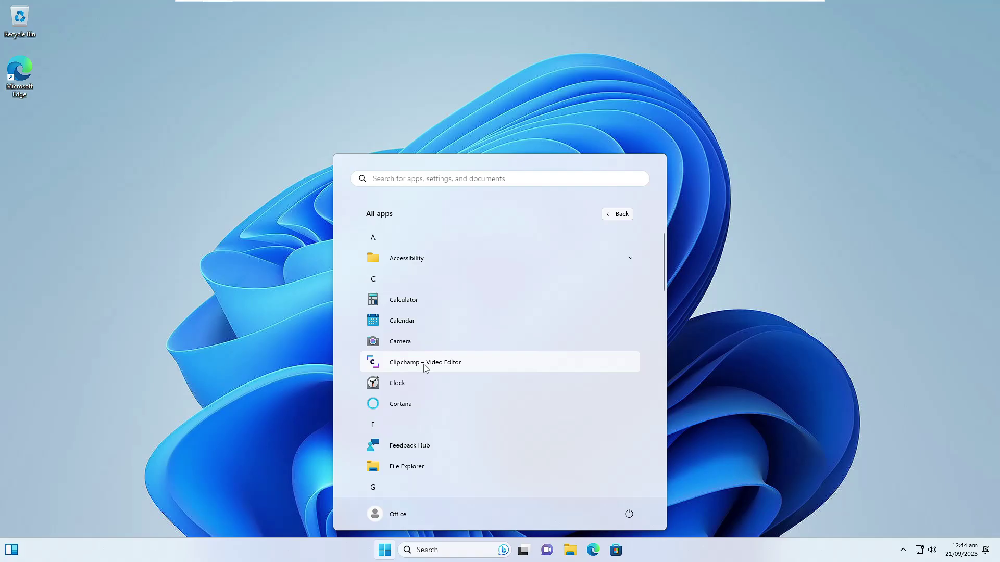
{"action": "scroll", "coordinate": [424, 368], "scroll_direction": "down", "scroll_amount": 3}
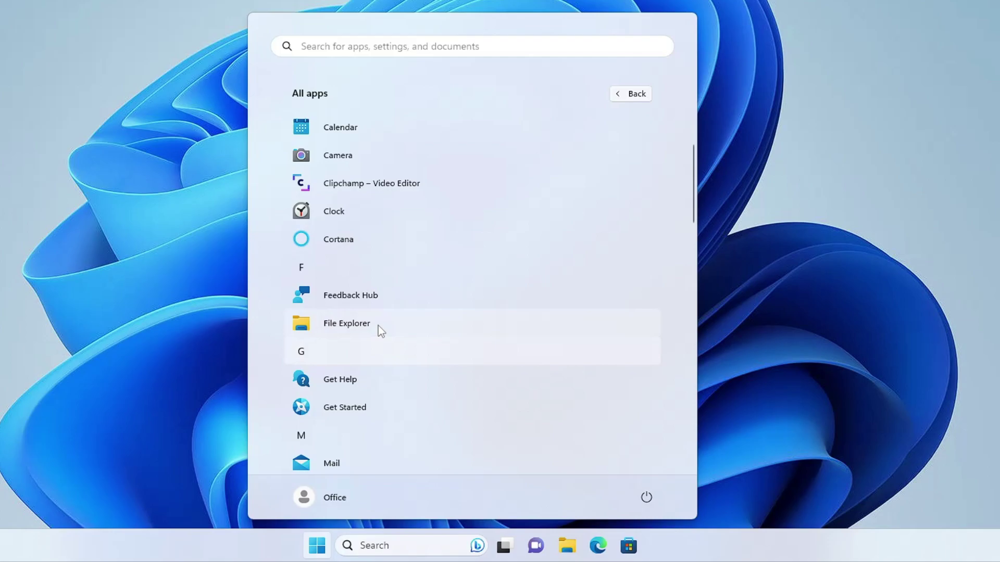
{"action": "scroll", "coordinate": [374, 336], "scroll_direction": "up", "scroll_amount": 2}
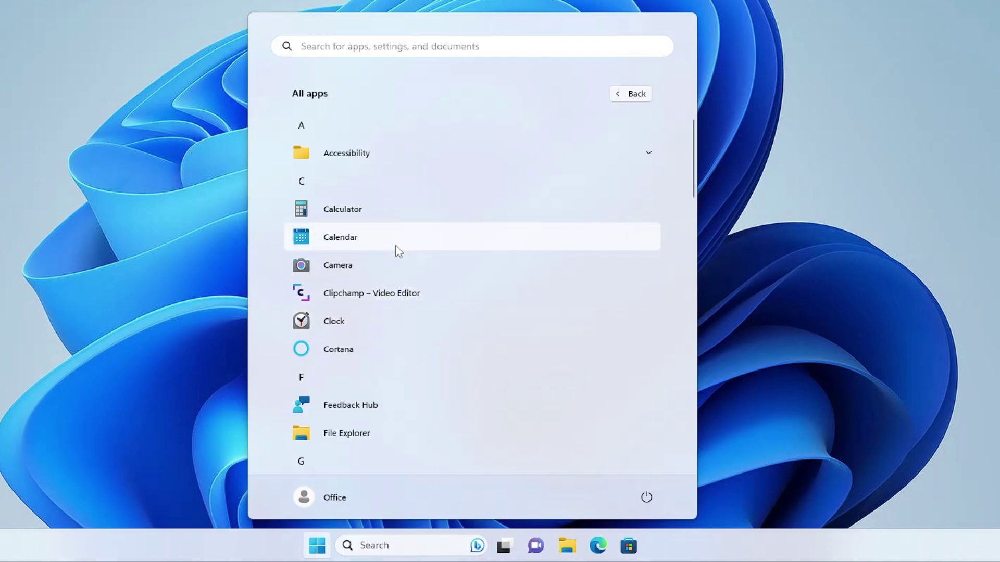
{"action": "scroll", "coordinate": [399, 251], "scroll_direction": "down", "scroll_amount": 2}
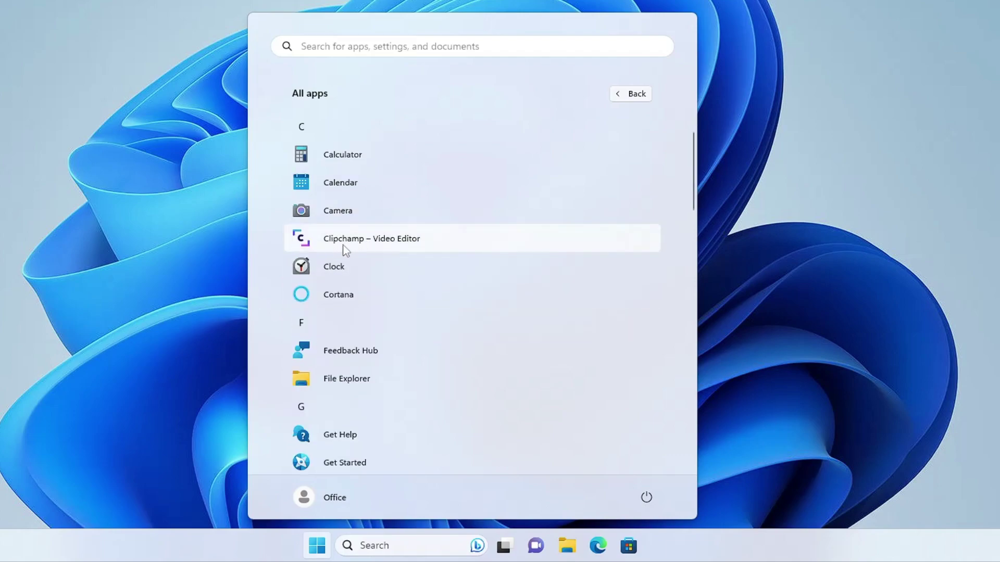
{"action": "right_click", "coordinate": [429, 240]}
{"action": "left_click", "coordinate": [473, 299]}
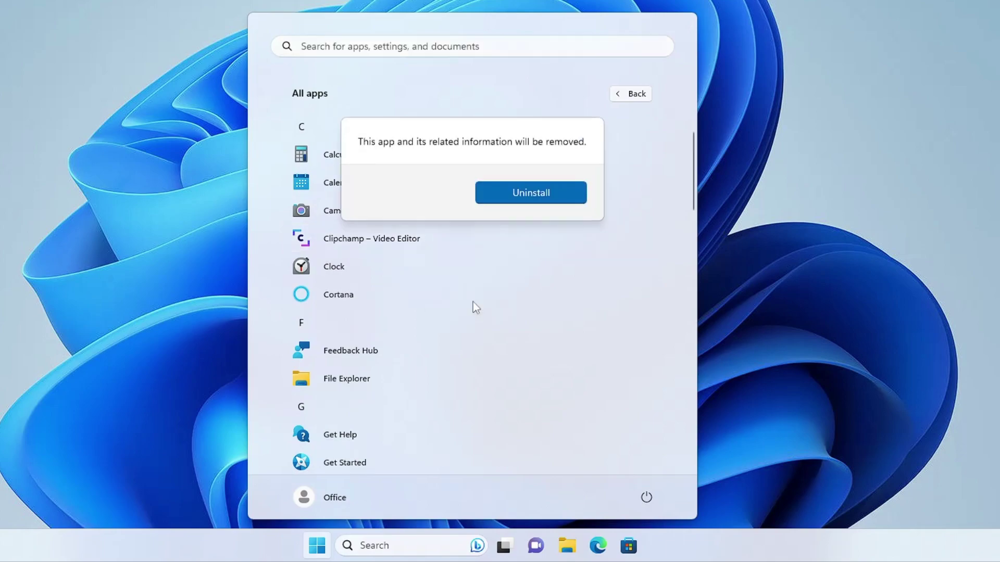
{"action": "left_click", "coordinate": [539, 195]}
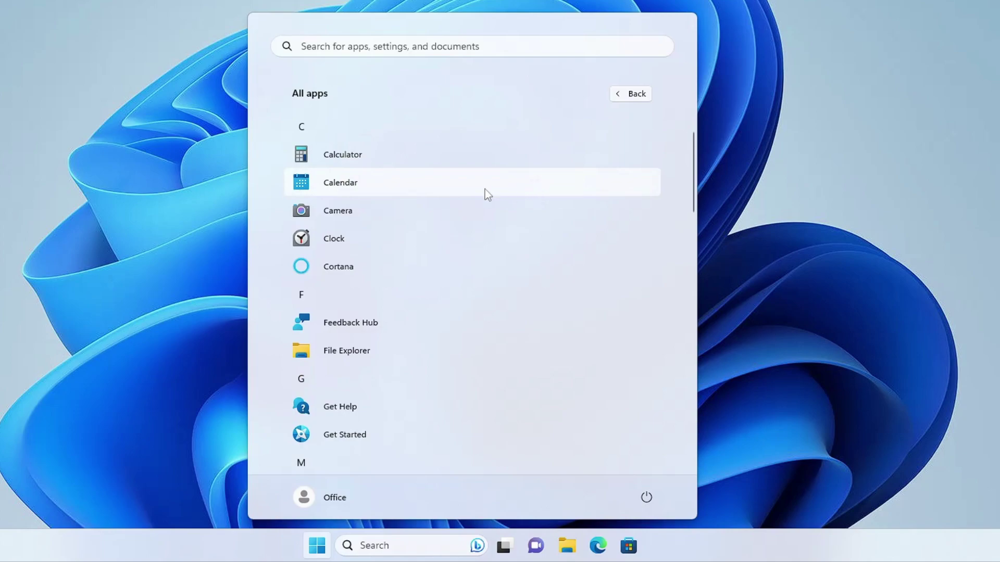
Step: Uninstall Feedback Hub from the All apps list
{"action": "scroll", "coordinate": [394, 203], "scroll_direction": "down", "scroll_amount": 2}
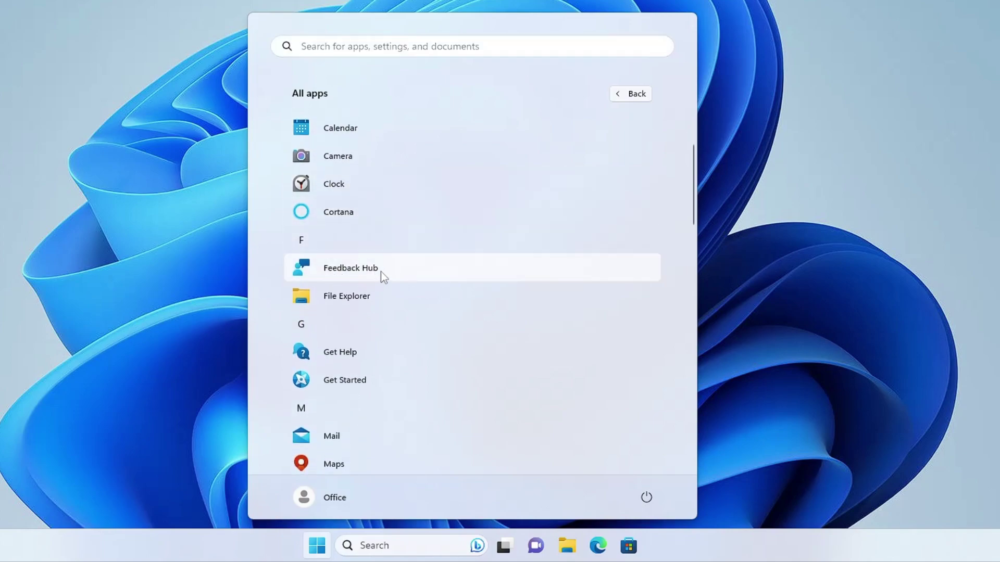
{"action": "right_click", "coordinate": [381, 272]}
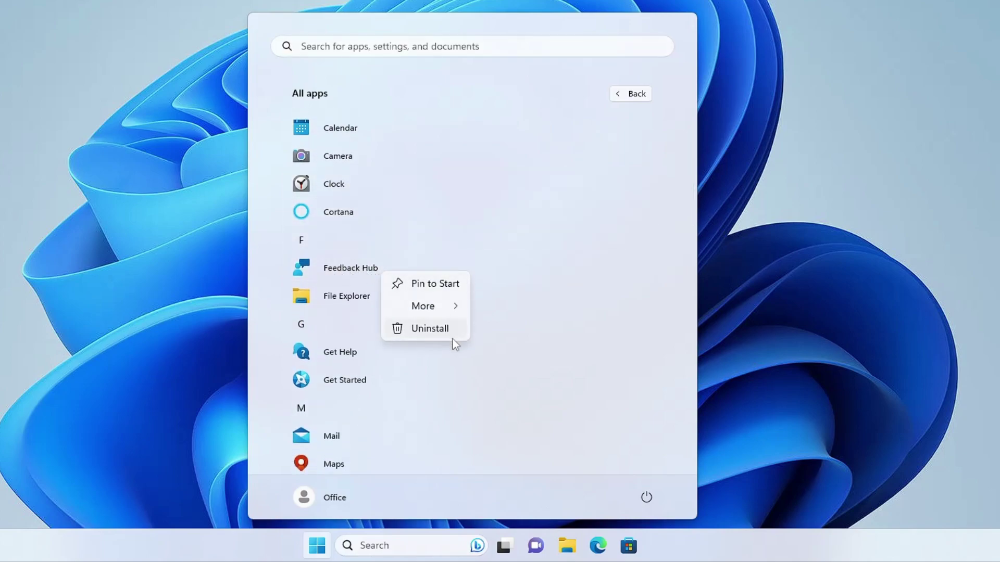
{"action": "left_click", "coordinate": [436, 335]}
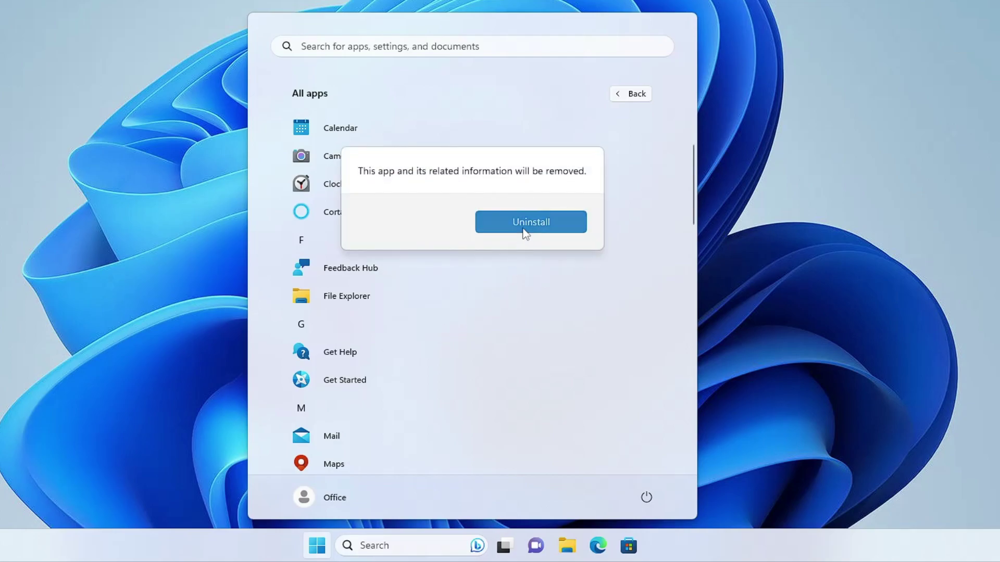
{"action": "left_click", "coordinate": [523, 228]}
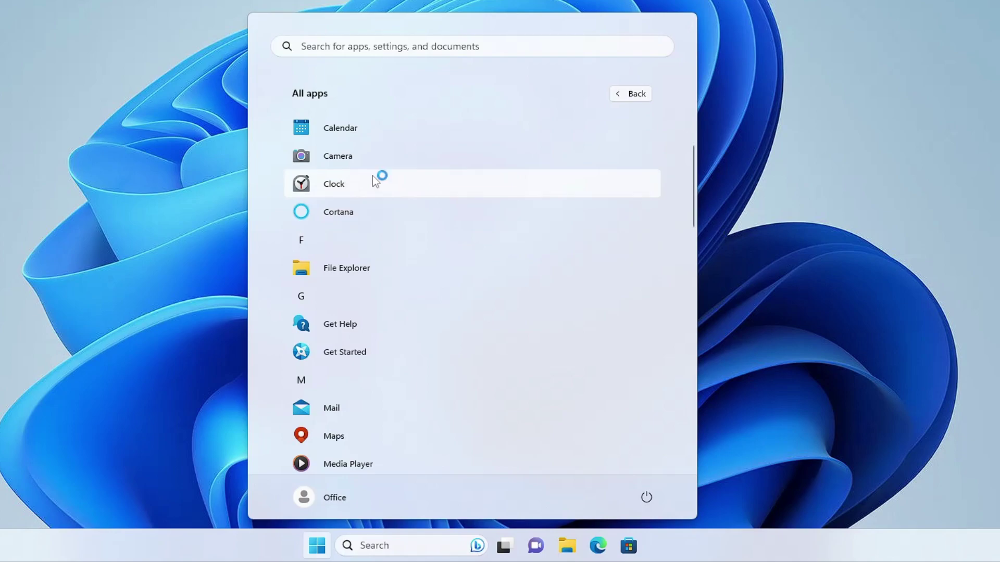
{"action": "scroll", "coordinate": [354, 234], "scroll_direction": "down", "scroll_amount": 2}
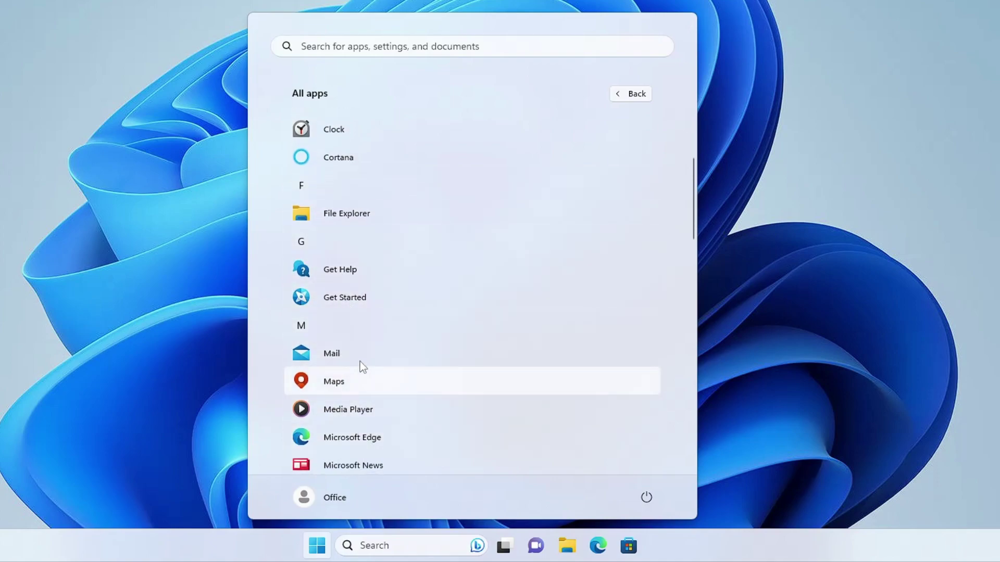
Step: Uninstall Maps, Microsoft News and Microsoft Teams from All apps
{"action": "right_click", "coordinate": [344, 382]}
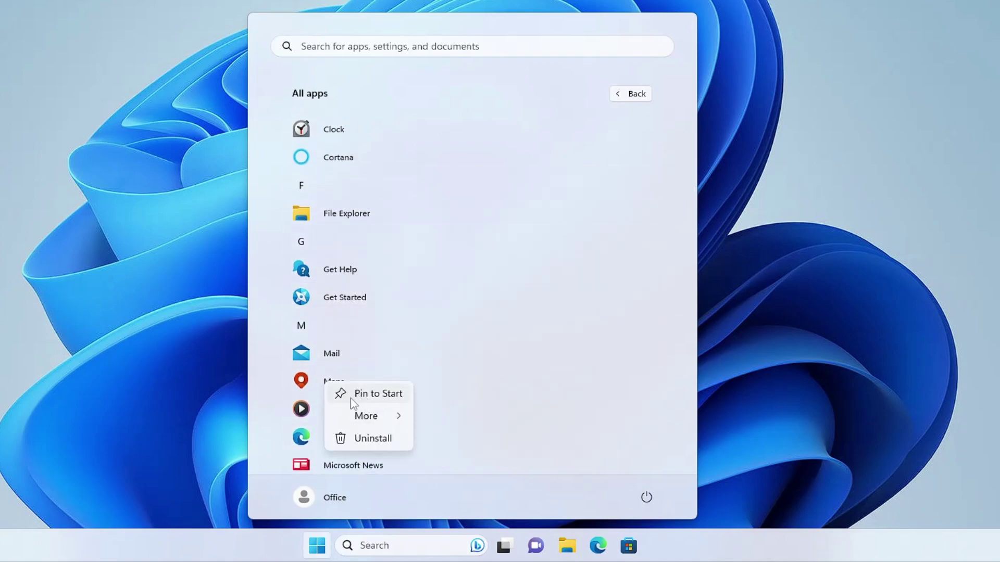
{"action": "left_click", "coordinate": [369, 441]}
{"action": "left_click", "coordinate": [522, 336]}
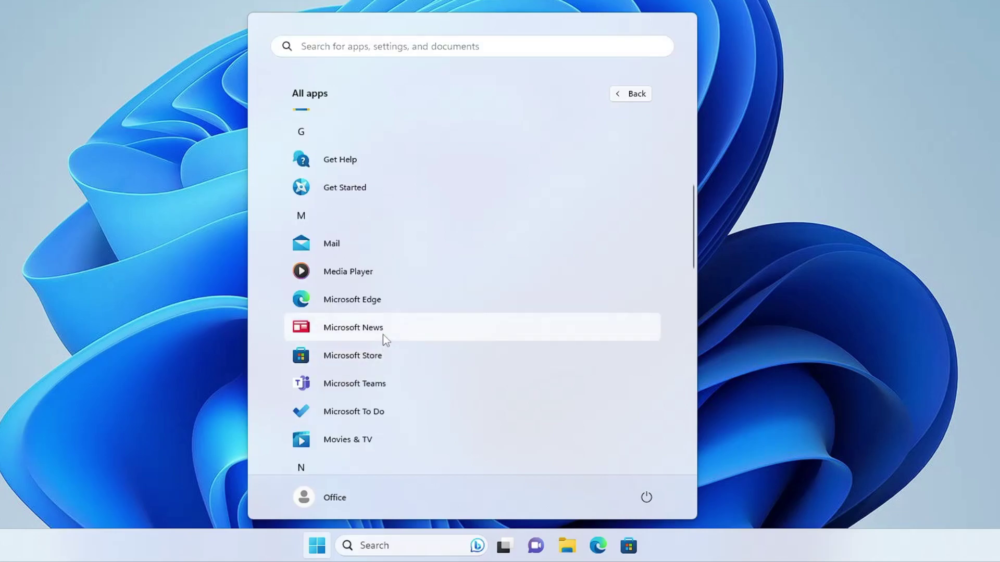
{"action": "right_click", "coordinate": [383, 335]}
{"action": "left_click", "coordinate": [412, 388]}
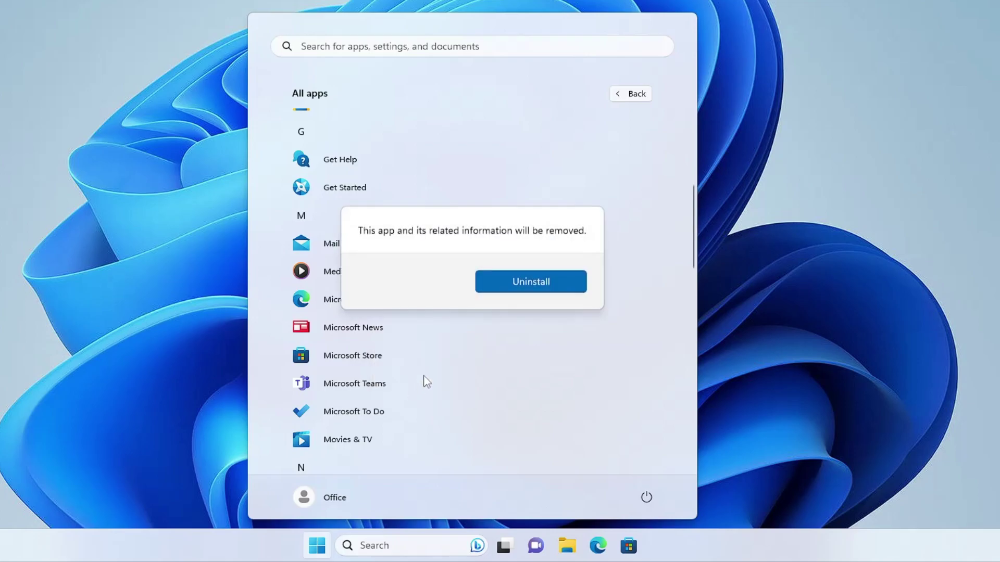
{"action": "left_click", "coordinate": [532, 287]}
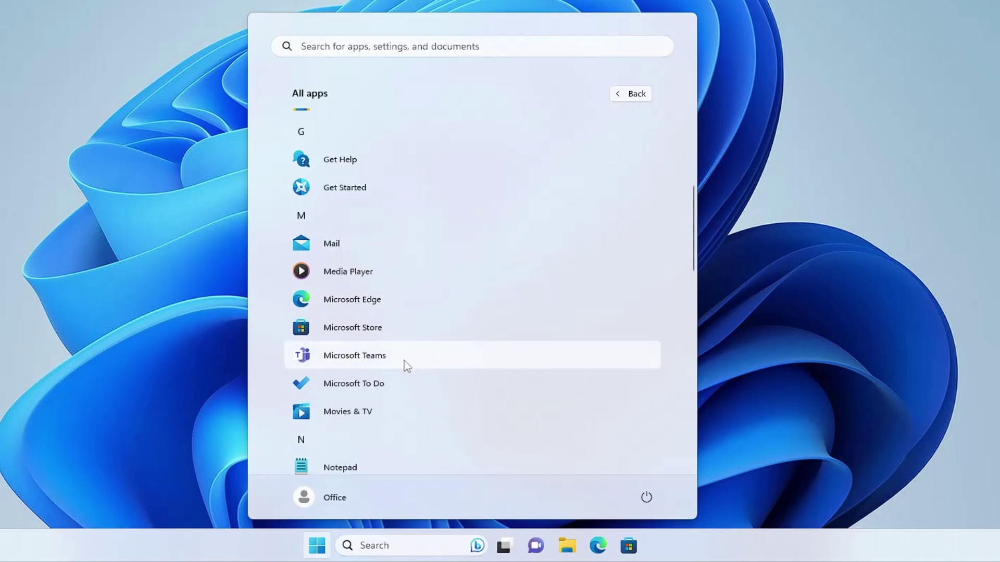
{"action": "right_click", "coordinate": [404, 361]}
{"action": "left_click", "coordinate": [441, 419]}
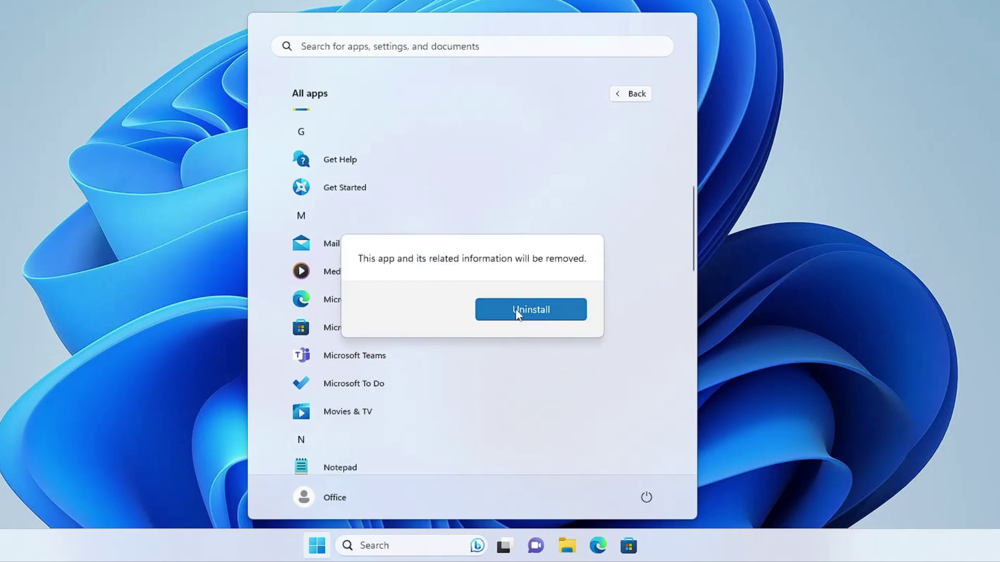
{"action": "left_click", "coordinate": [518, 313]}
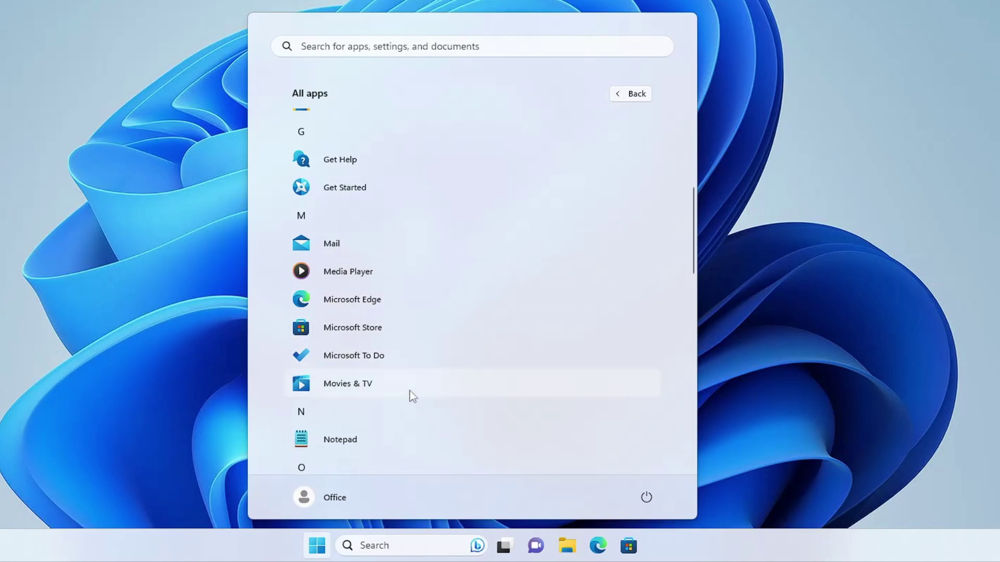
Step: Uninstall Microsoft To Do and Solitaire Collection
{"action": "right_click", "coordinate": [415, 357]}
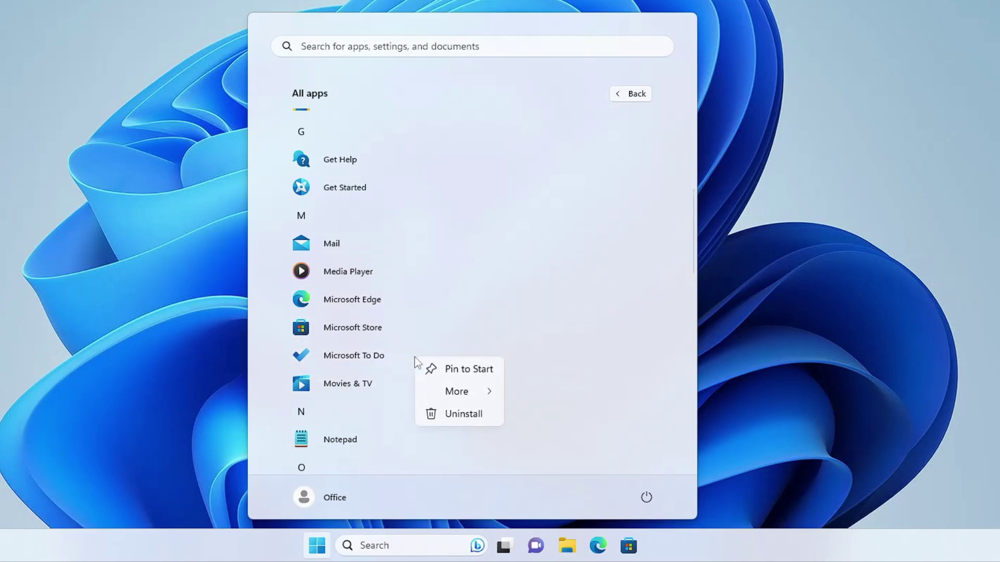
{"action": "left_click", "coordinate": [479, 415]}
{"action": "left_click", "coordinate": [529, 306]}
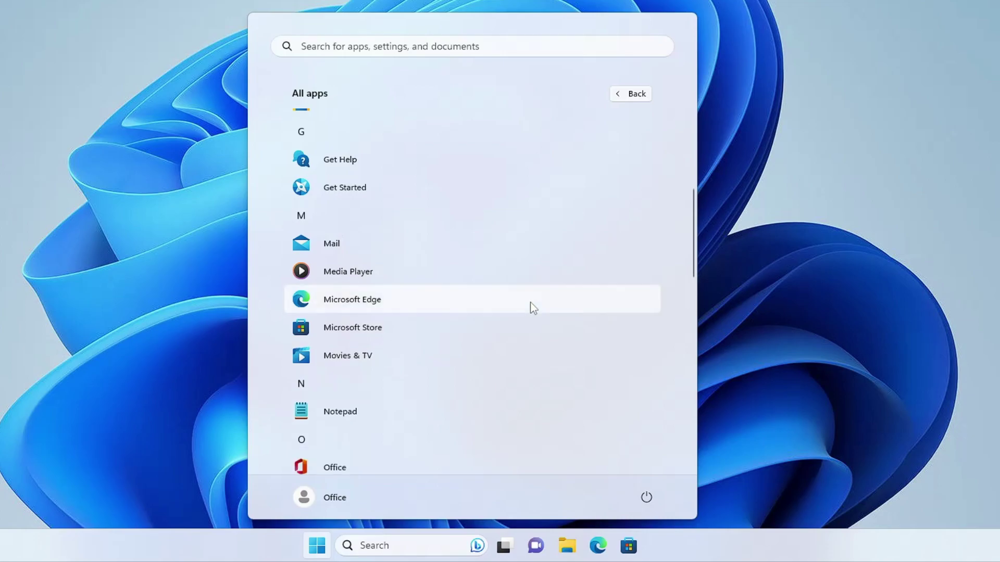
{"action": "scroll", "coordinate": [357, 265], "scroll_direction": "down", "scroll_amount": 6}
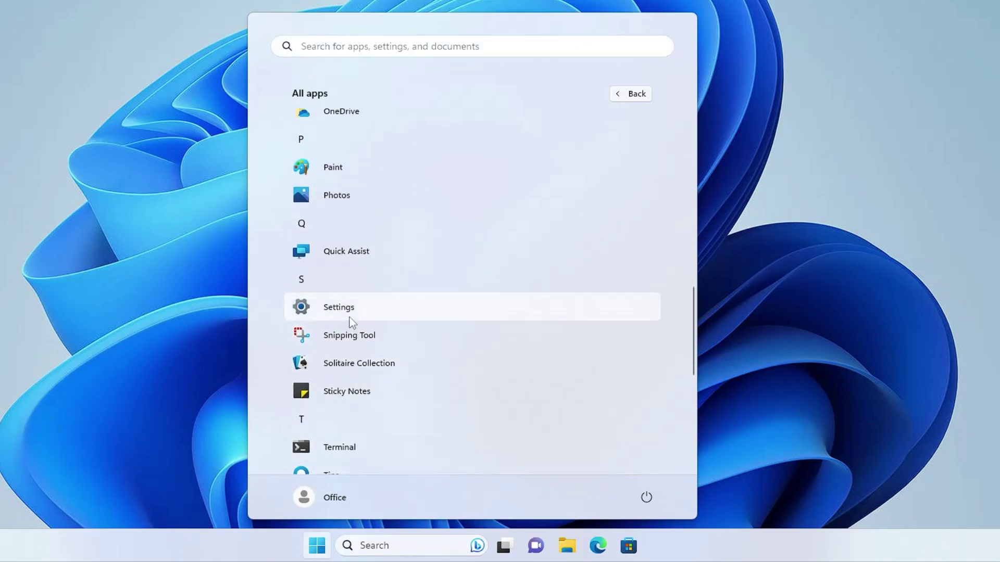
{"action": "right_click", "coordinate": [382, 370]}
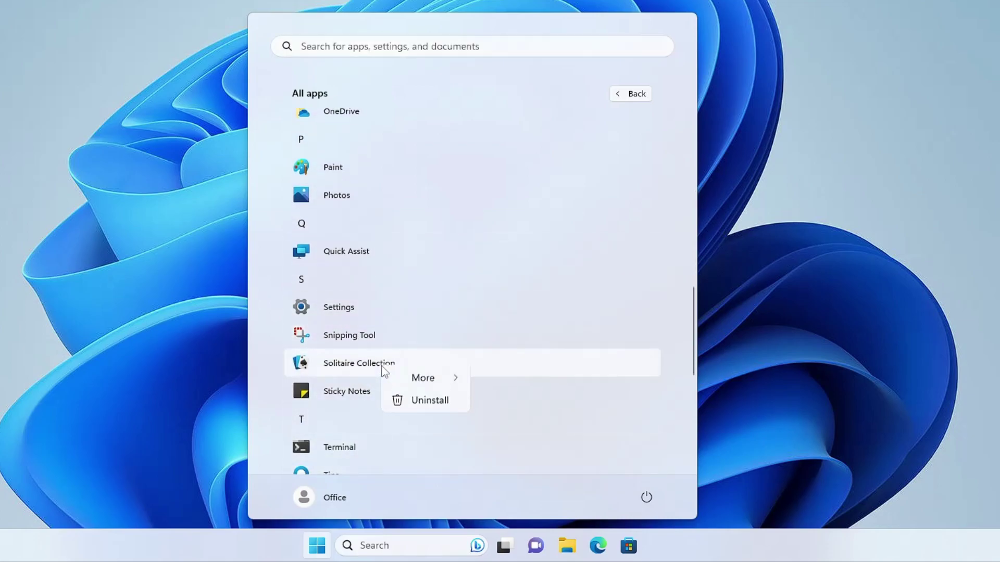
{"action": "left_click", "coordinate": [425, 423]}
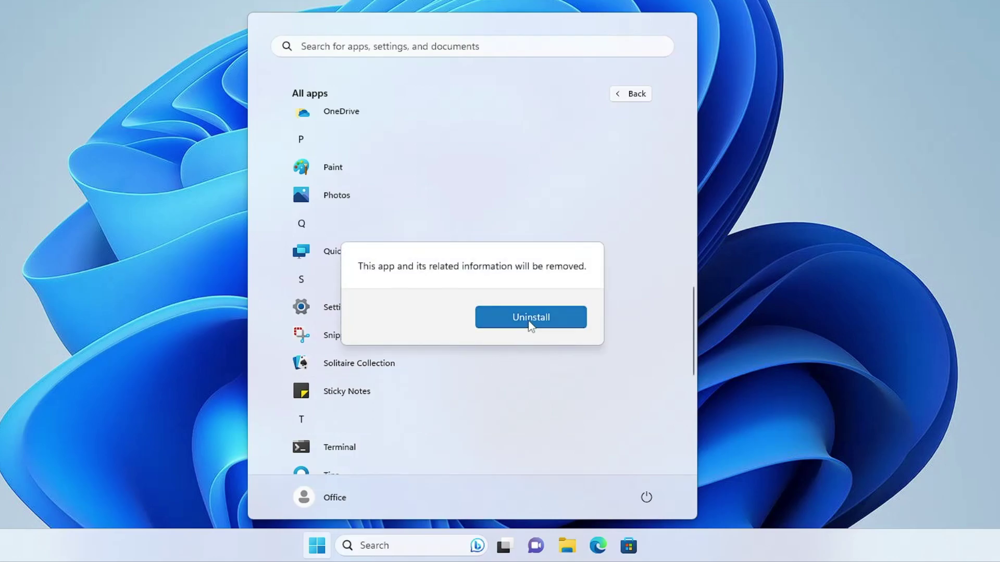
{"action": "left_click", "coordinate": [530, 324]}
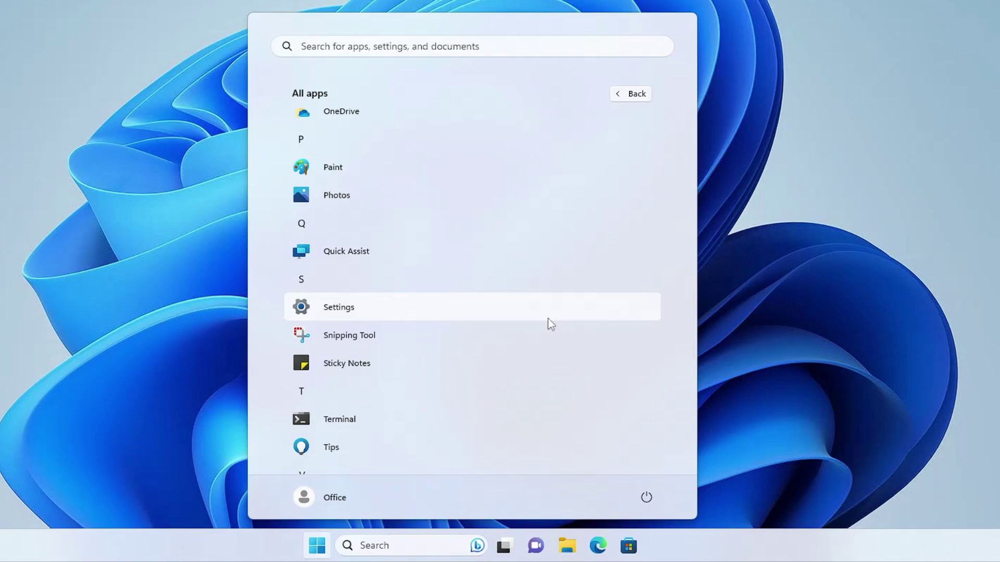
{"action": "key", "text": "Escape"}
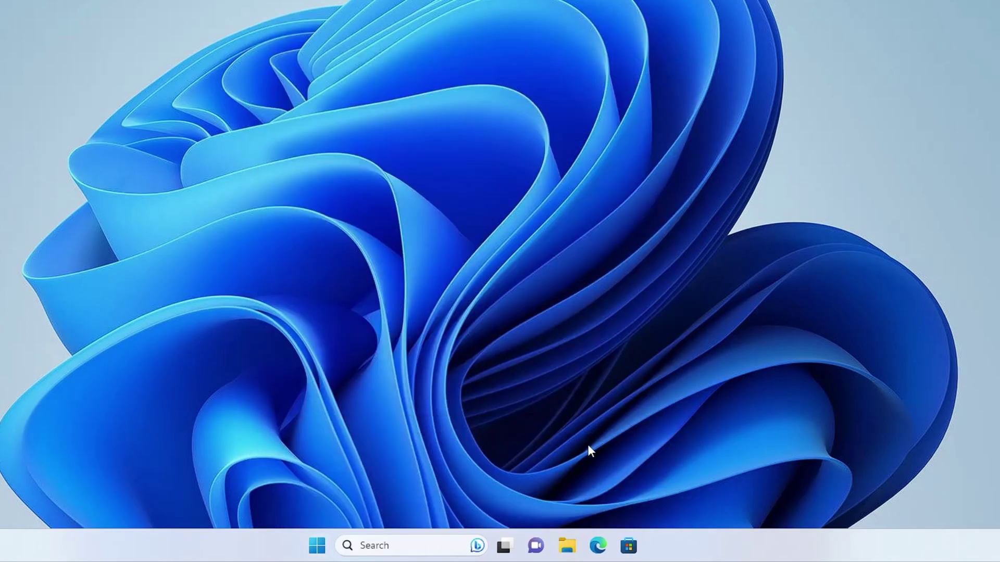
{"action": "left_click", "coordinate": [639, 550]}
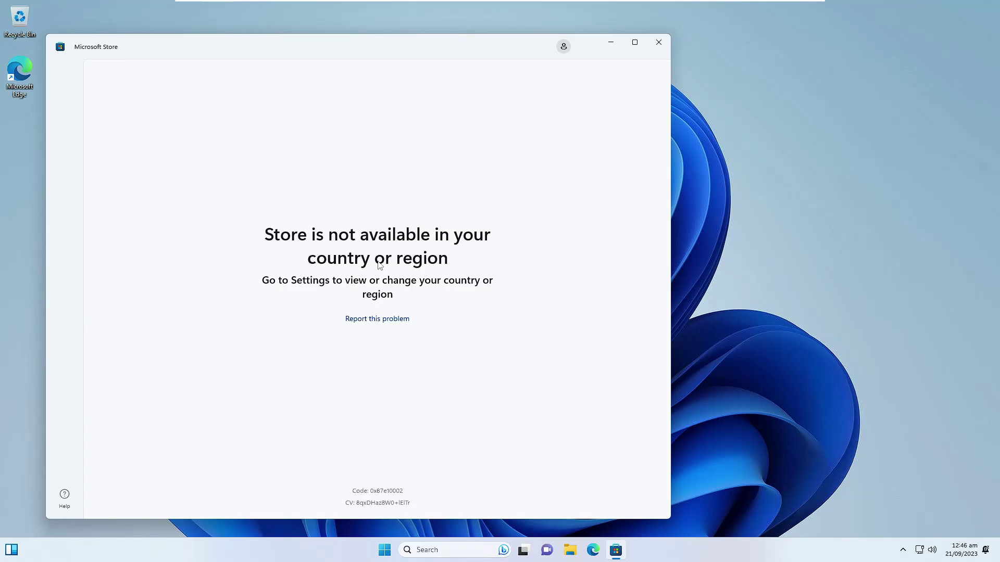
{"action": "left_click", "coordinate": [666, 42]}
{"action": "right_click", "coordinate": [401, 548]}
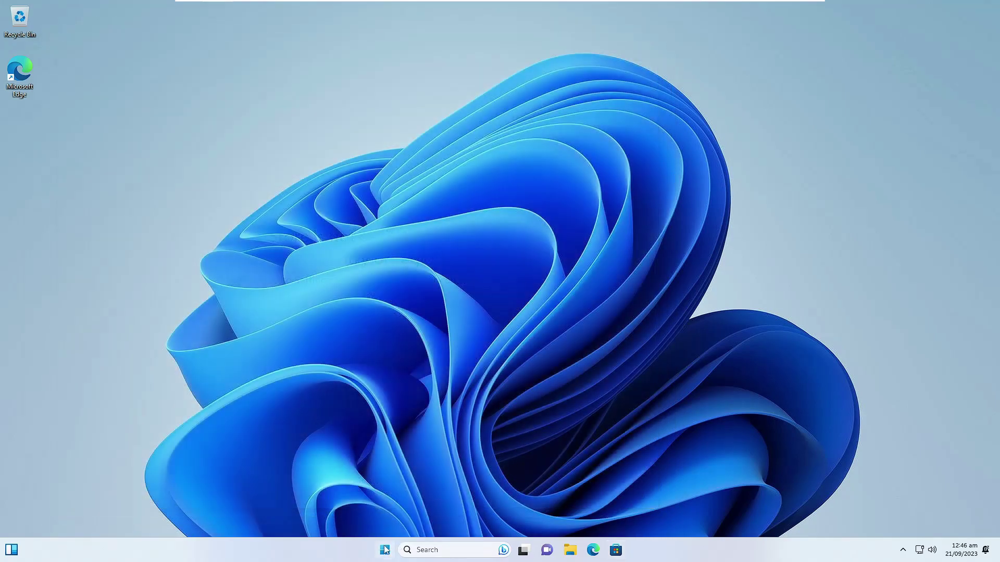
{"action": "right_click", "coordinate": [384, 549]}
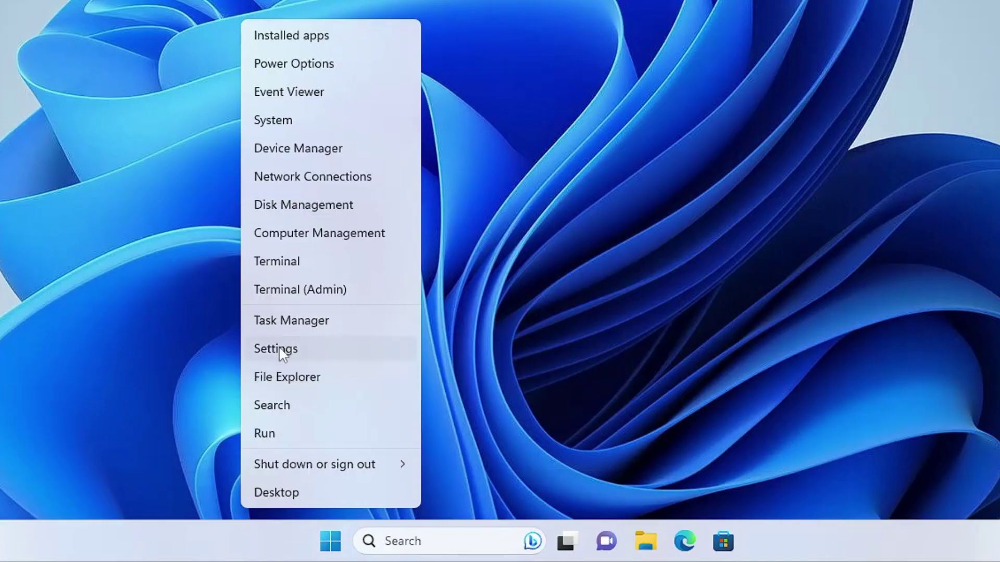
Step: Change the Windows Country or region setting to United States under Language & region, then close Settings
{"action": "left_click", "coordinate": [279, 349]}
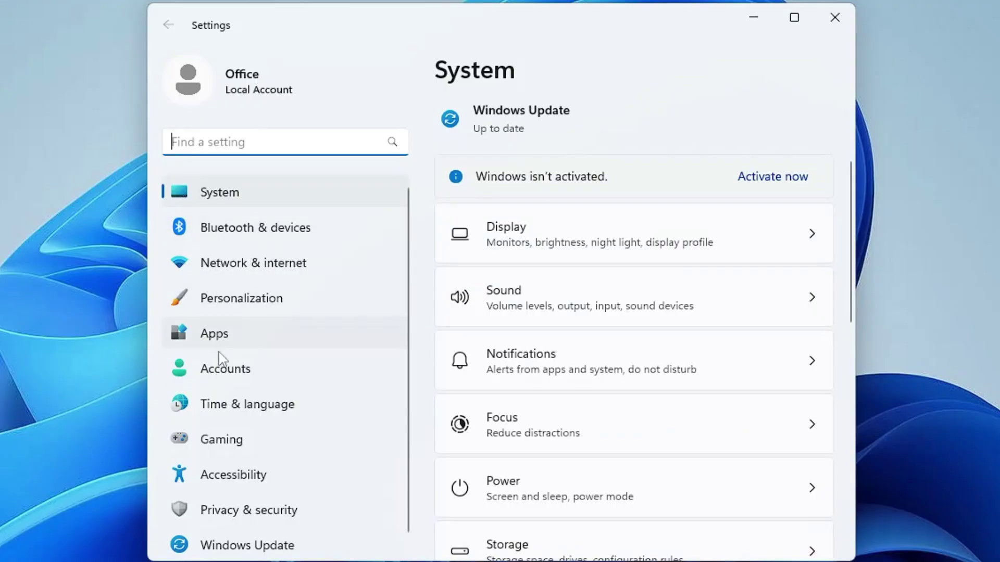
{"action": "left_click", "coordinate": [267, 420]}
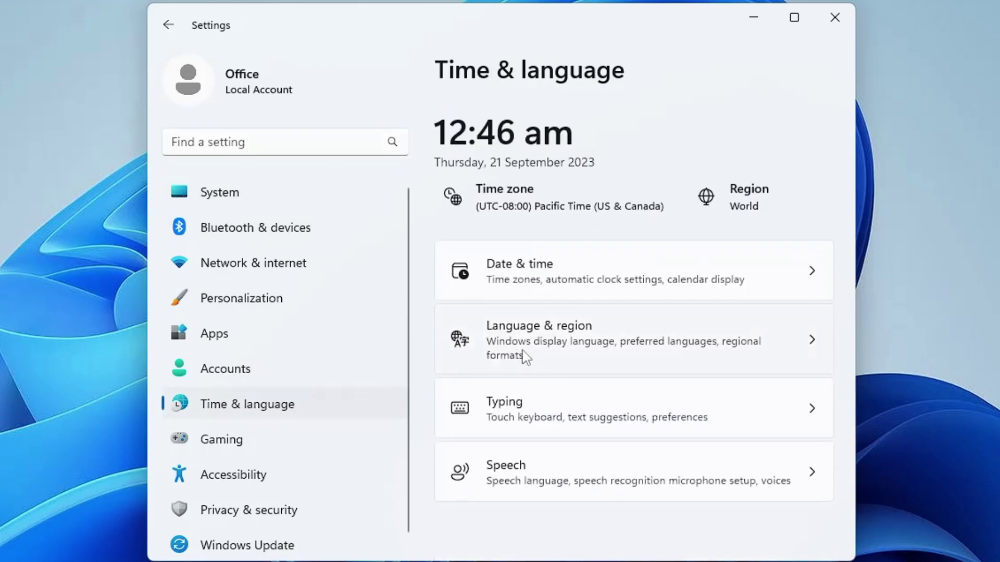
{"action": "left_click", "coordinate": [561, 350]}
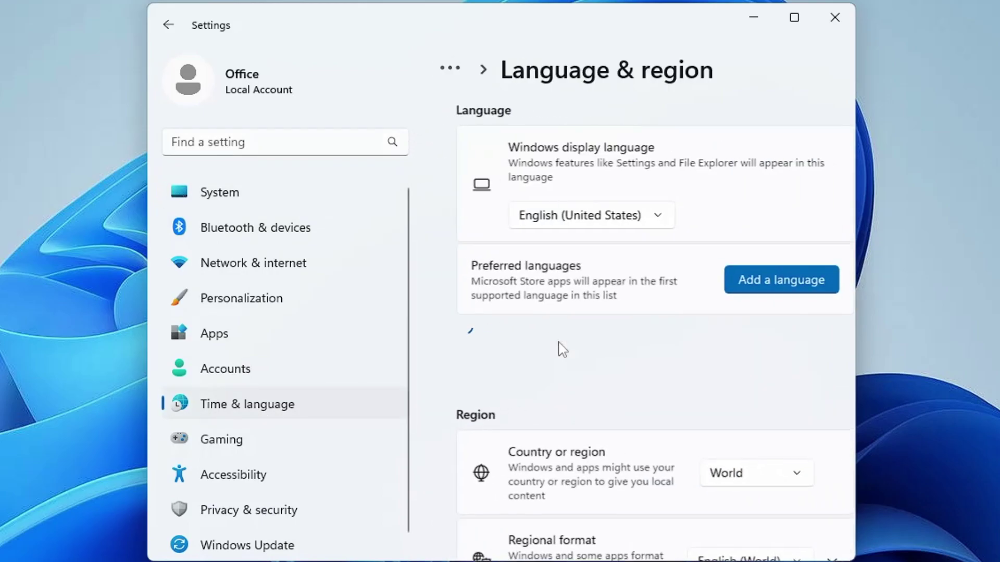
{"action": "scroll", "coordinate": [558, 348], "scroll_direction": "down", "scroll_amount": 2}
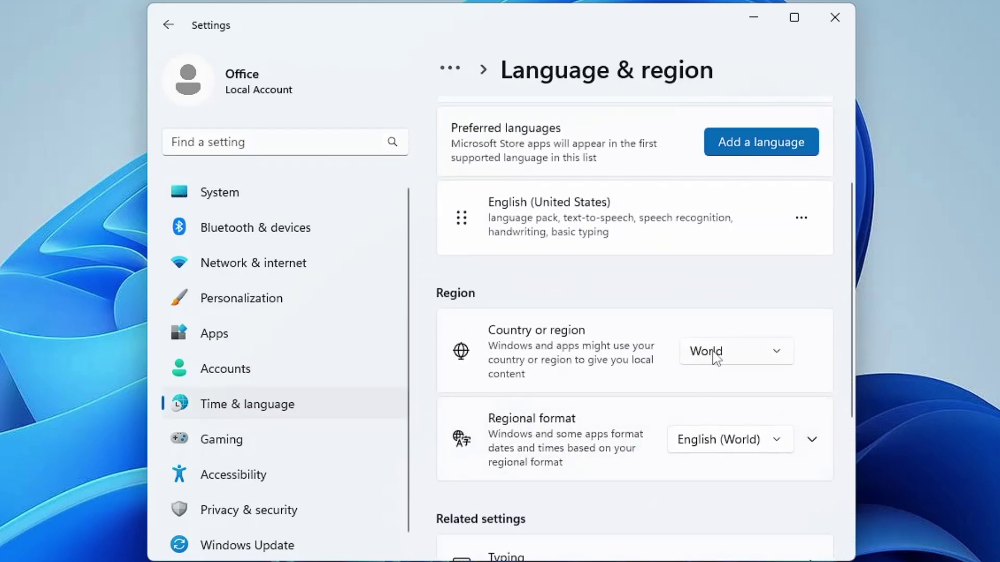
{"action": "left_click", "coordinate": [750, 357]}
{"action": "left_click", "coordinate": [731, 90]}
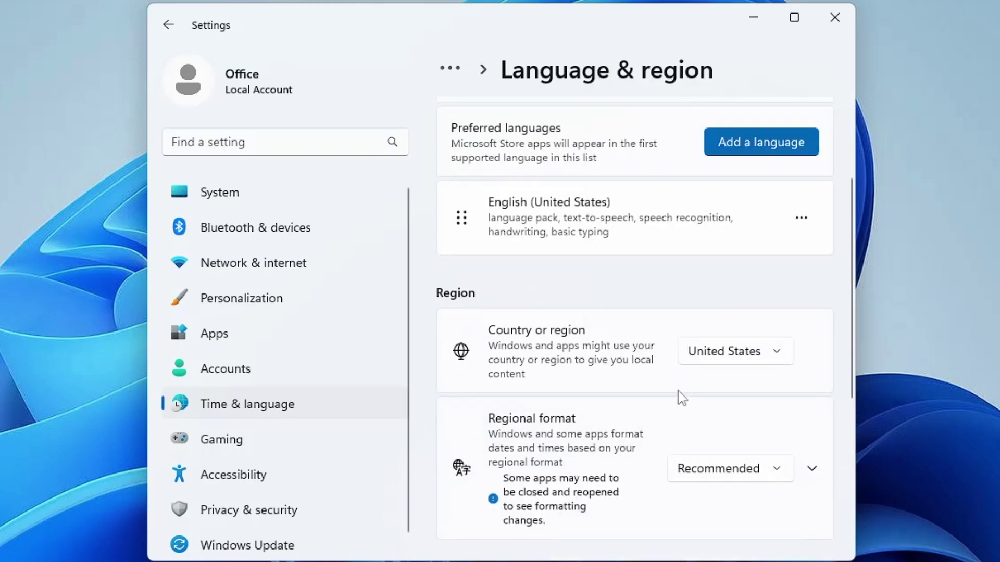
{"action": "left_click", "coordinate": [833, 23]}
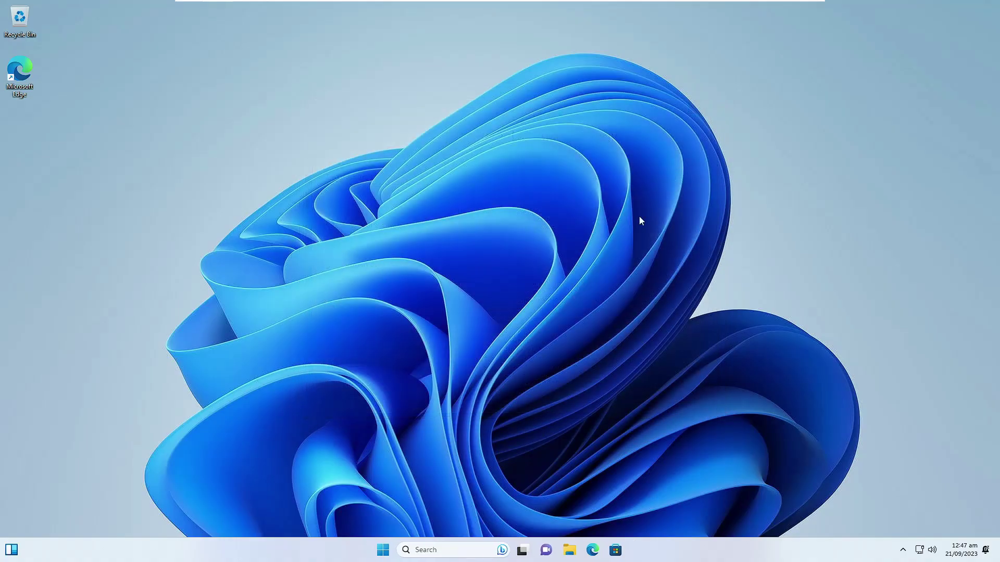
Step: Relaunch Microsoft Store from the taskbar and let the Home page load without the region error
{"action": "left_click", "coordinate": [616, 550]}
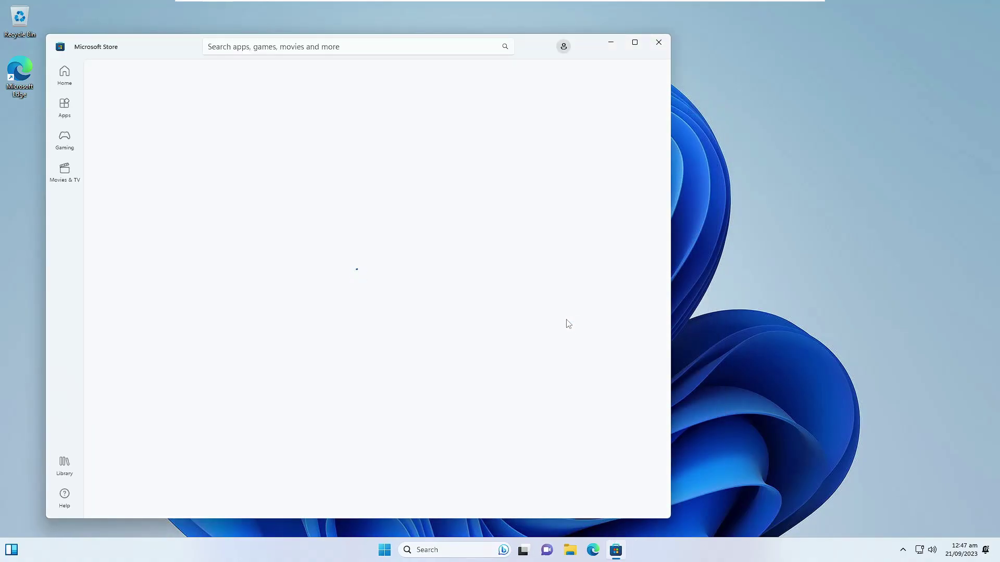